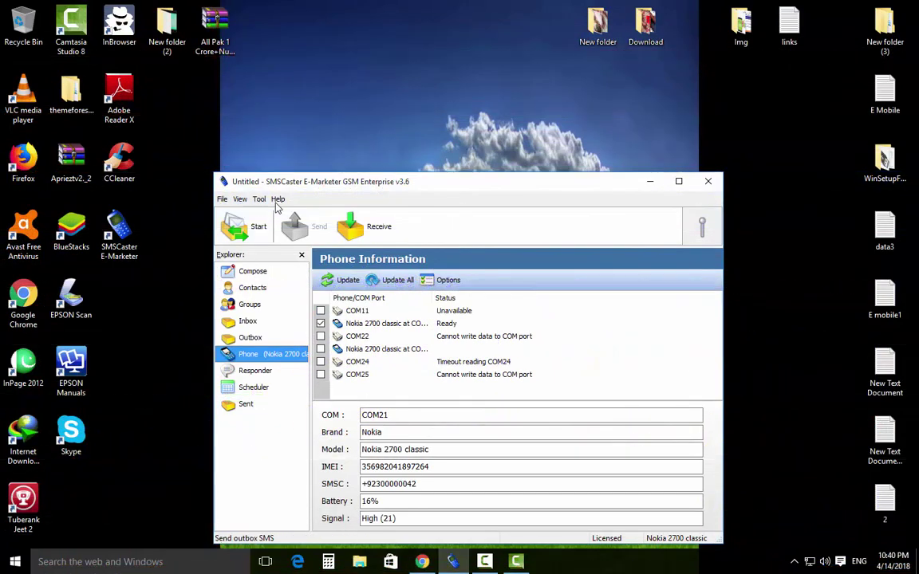
# Look through the File menu without choosing anything, then switch to the Contacts page.
pyautogui.click(223, 199)
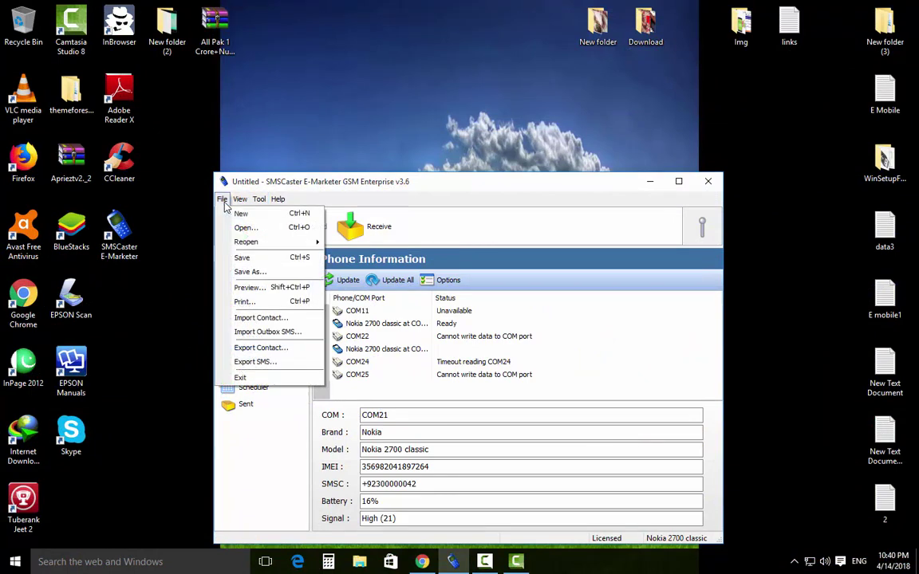
pyautogui.click(309, 185)
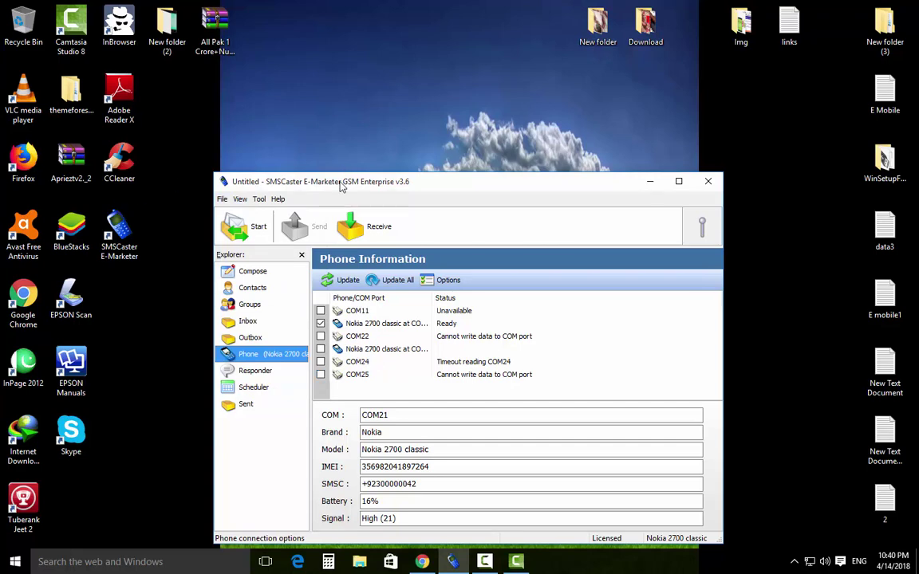
pyautogui.click(222, 199)
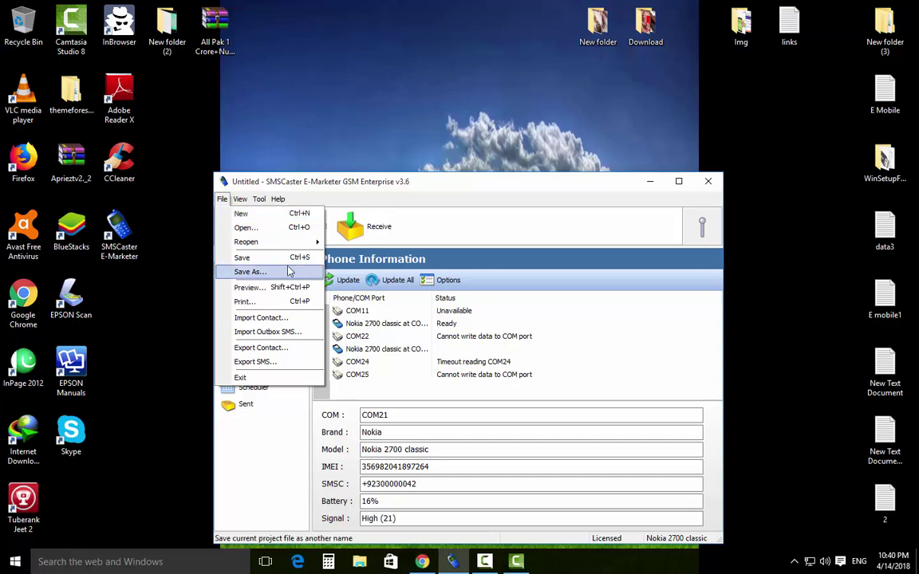
pyautogui.click(236, 188)
pyautogui.click(222, 198)
pyautogui.click(239, 211)
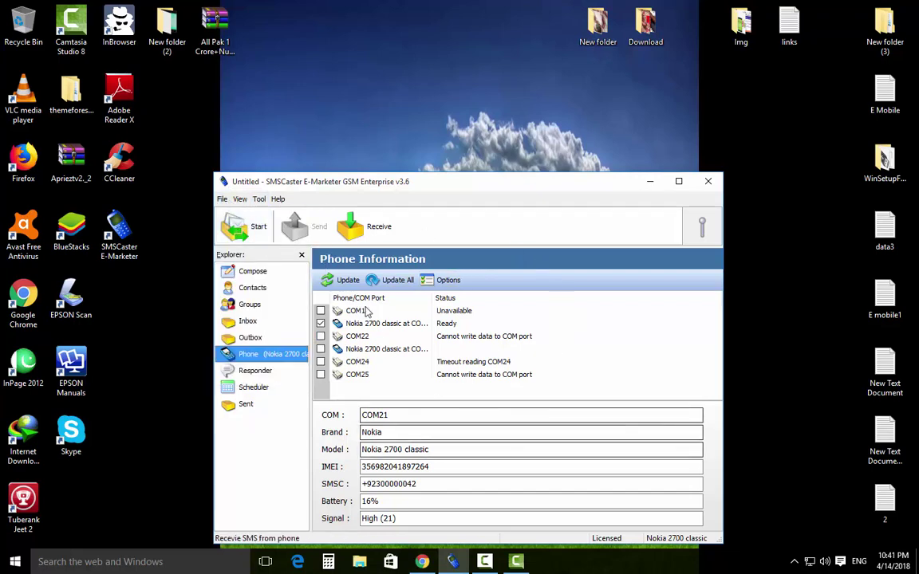
pyautogui.click(256, 288)
pyautogui.click(252, 272)
pyautogui.click(254, 287)
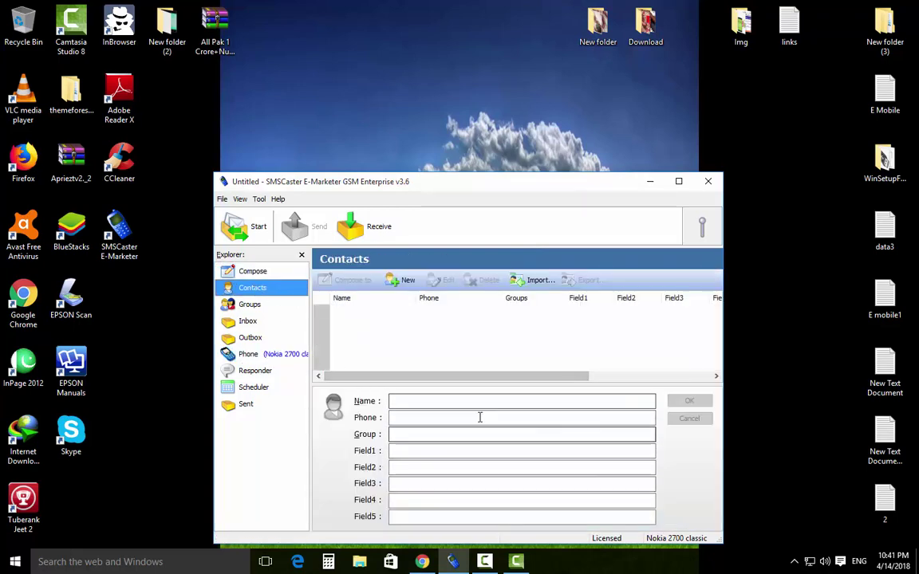
pyautogui.click(429, 415)
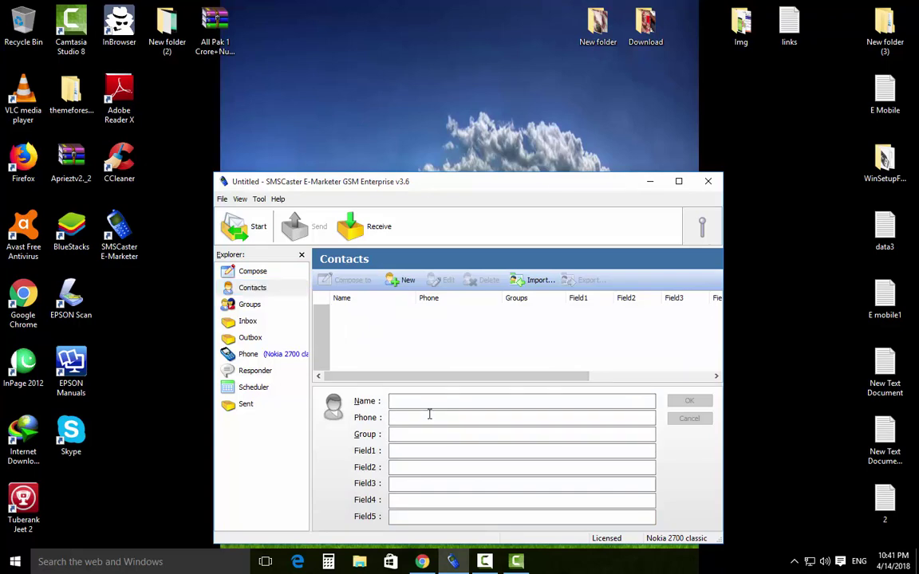
pyautogui.click(402, 280)
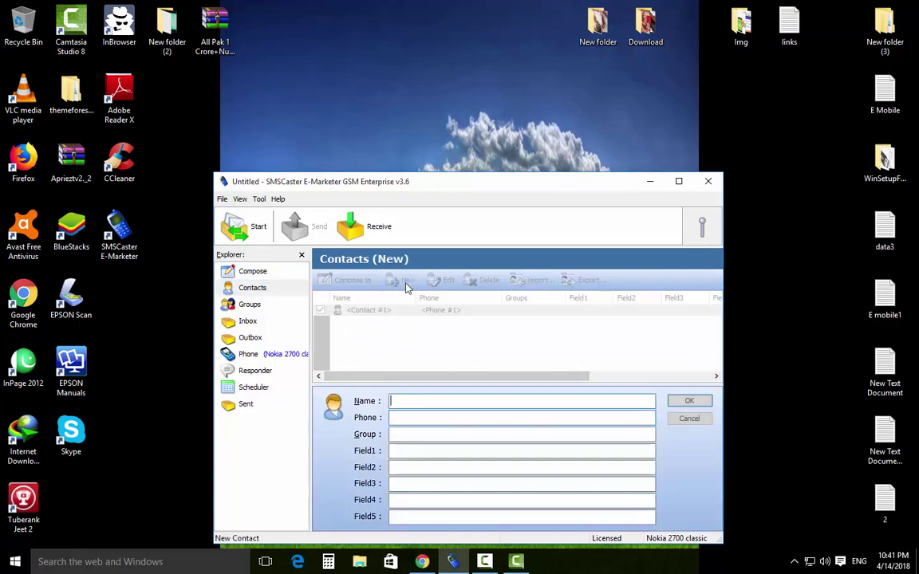
pyautogui.click(431, 417)
pyautogui.write('03216845')
pyautogui.click(698, 405)
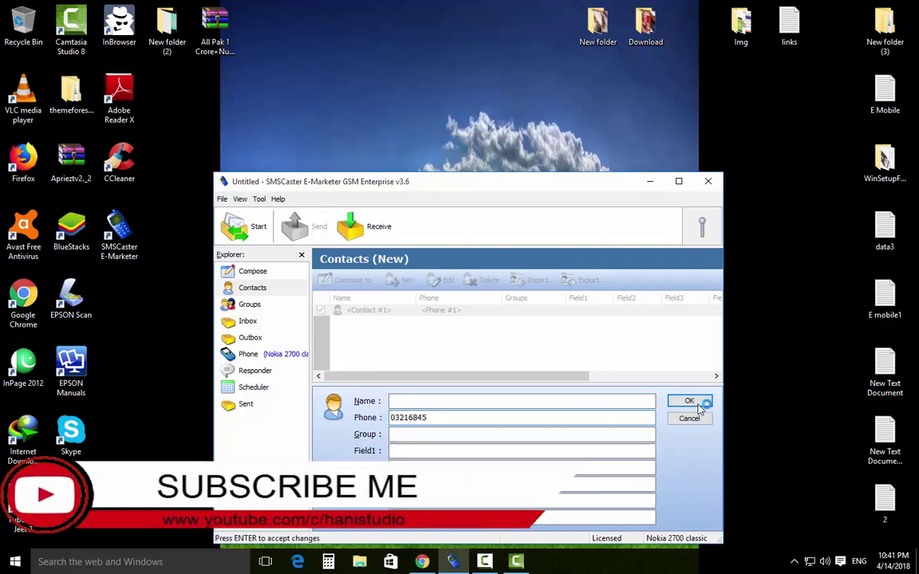
pyautogui.click(221, 199)
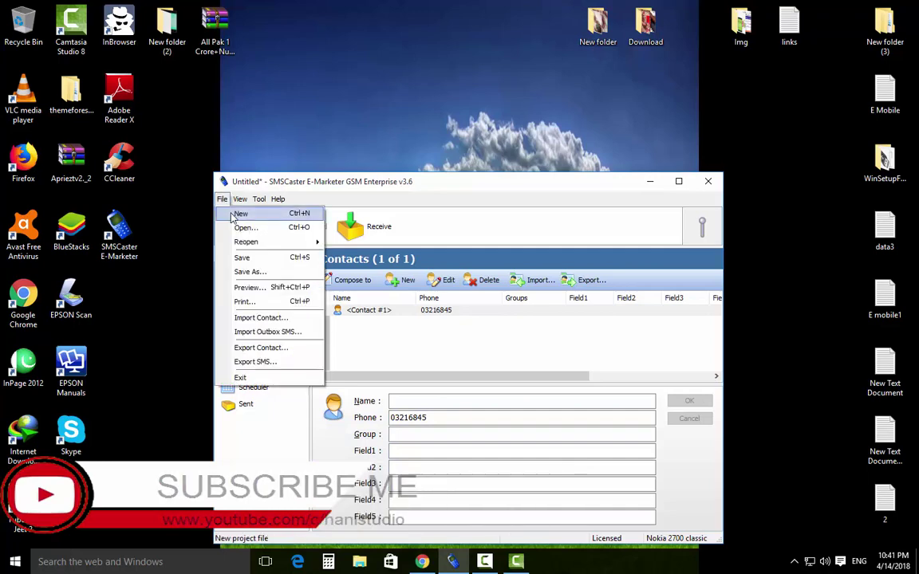
# Start a new project without saving the current one, and cancel the Open dialog.
pyautogui.click(234, 215)
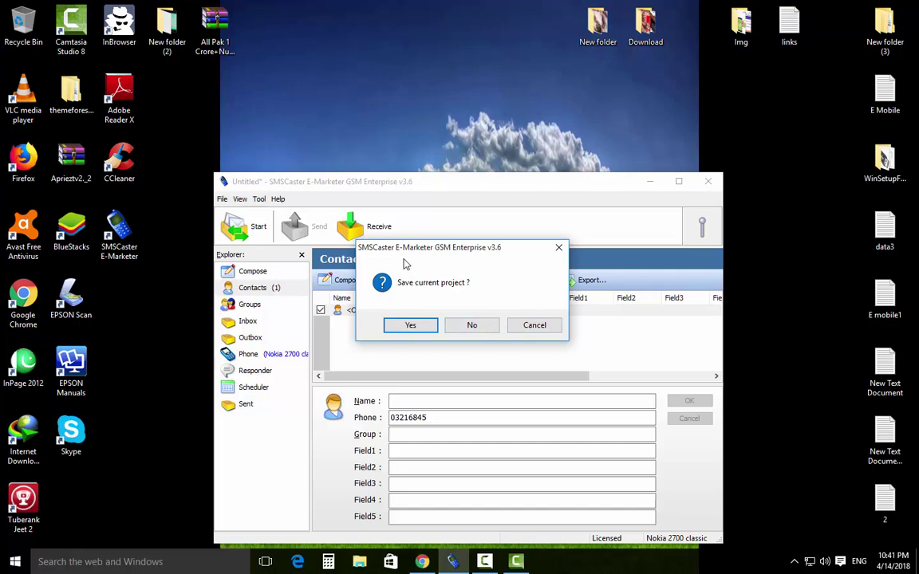
pyautogui.click(476, 326)
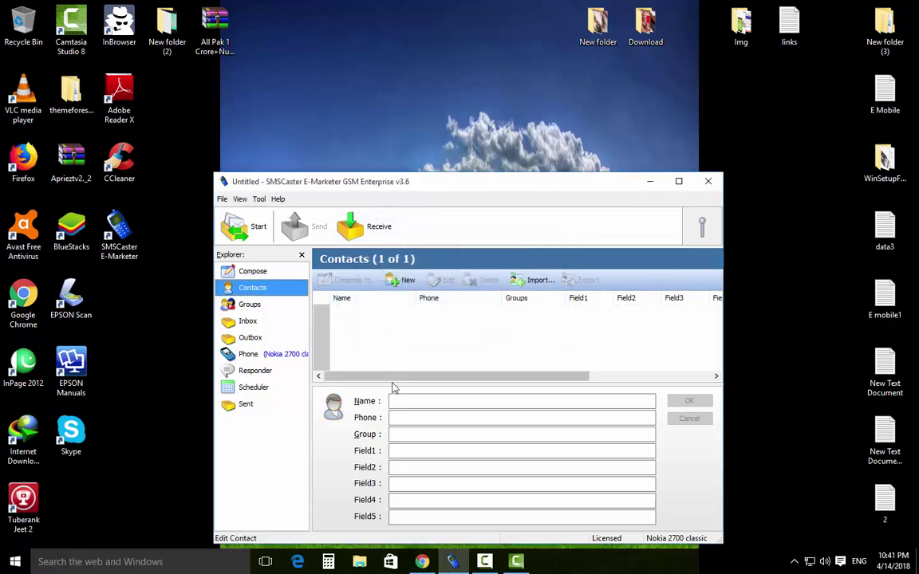
pyautogui.click(222, 200)
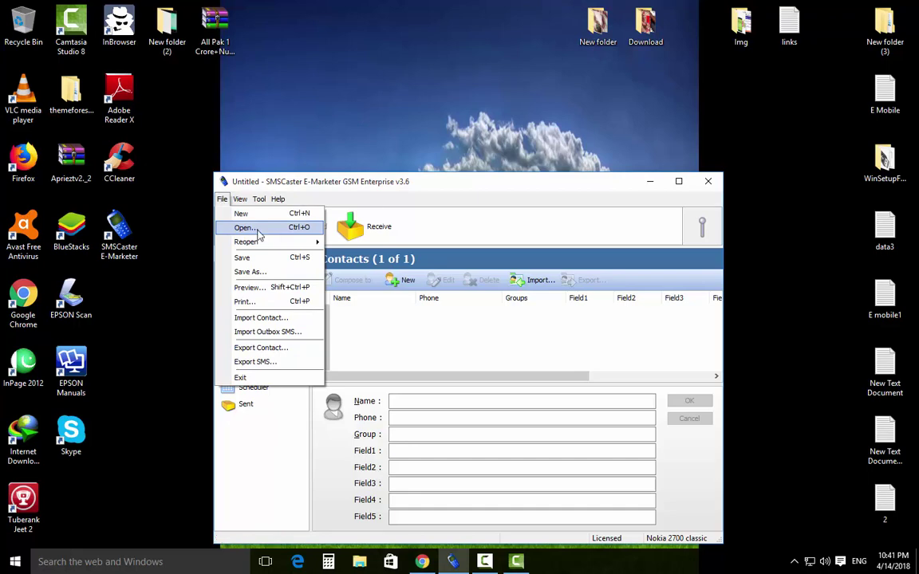
pyautogui.click(248, 229)
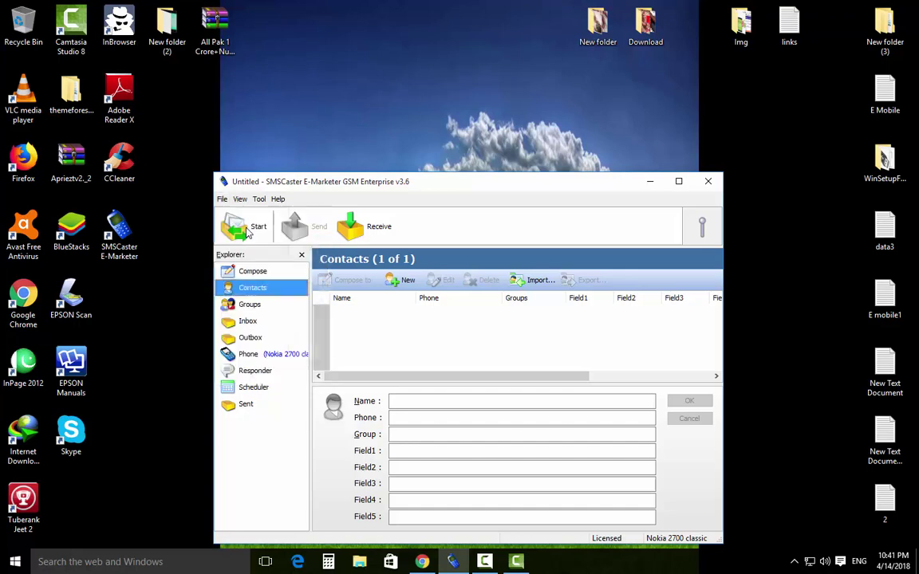
pyautogui.click(607, 354)
# Save the project as h on the Desktop and place its icon beside EPSON Scan.
pyautogui.click(222, 199)
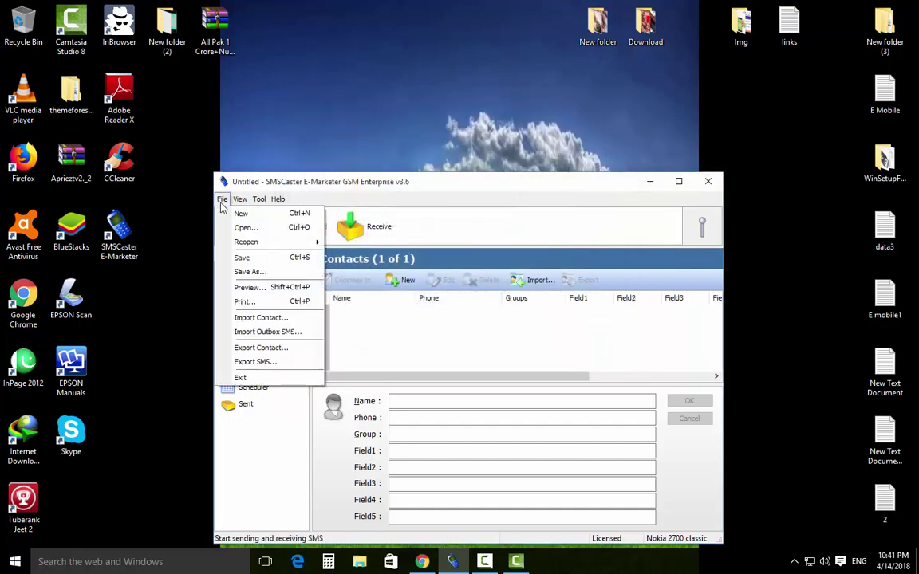
pyautogui.click(246, 263)
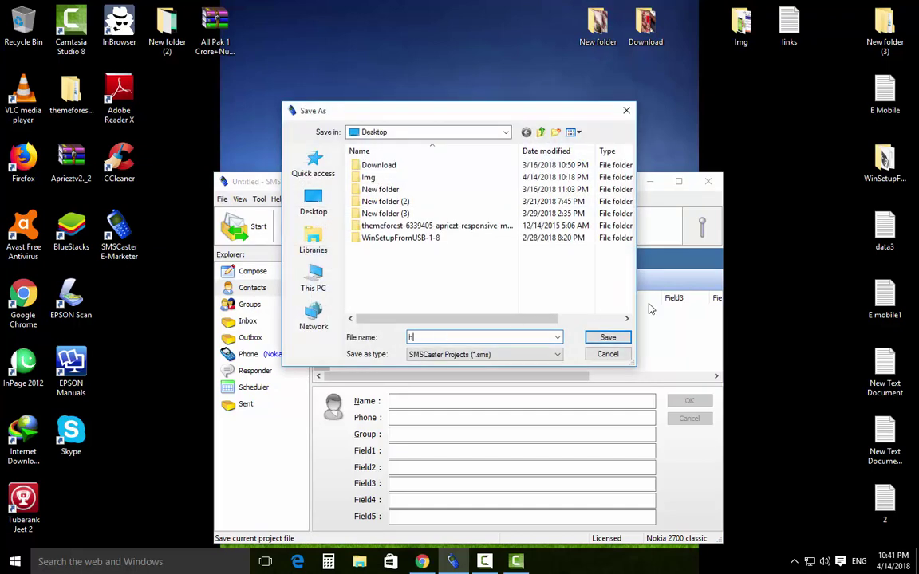
pyautogui.click(609, 336)
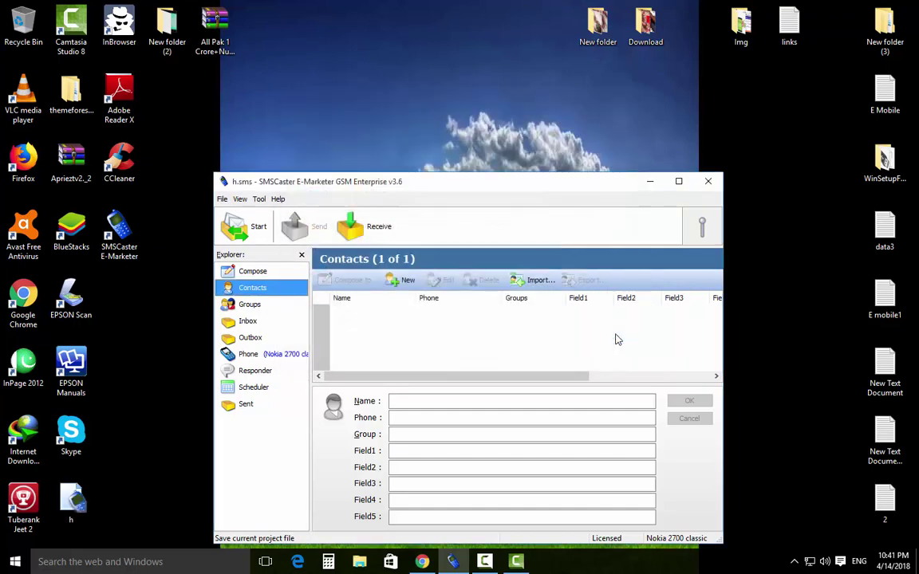
pyautogui.moveTo(71, 501); pyautogui.dragTo(115, 315)
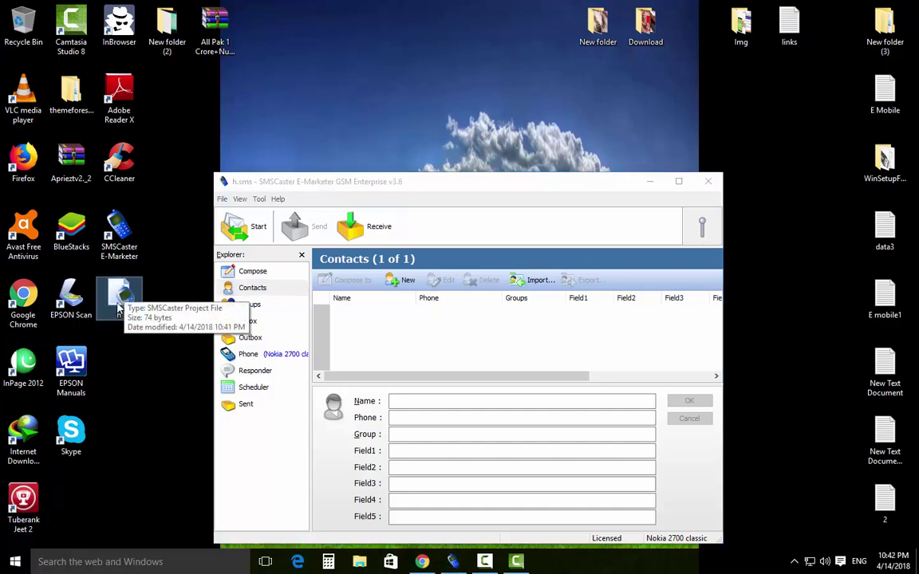
# Open the h project from the Desktop via File > Open.
pyautogui.click(223, 199)
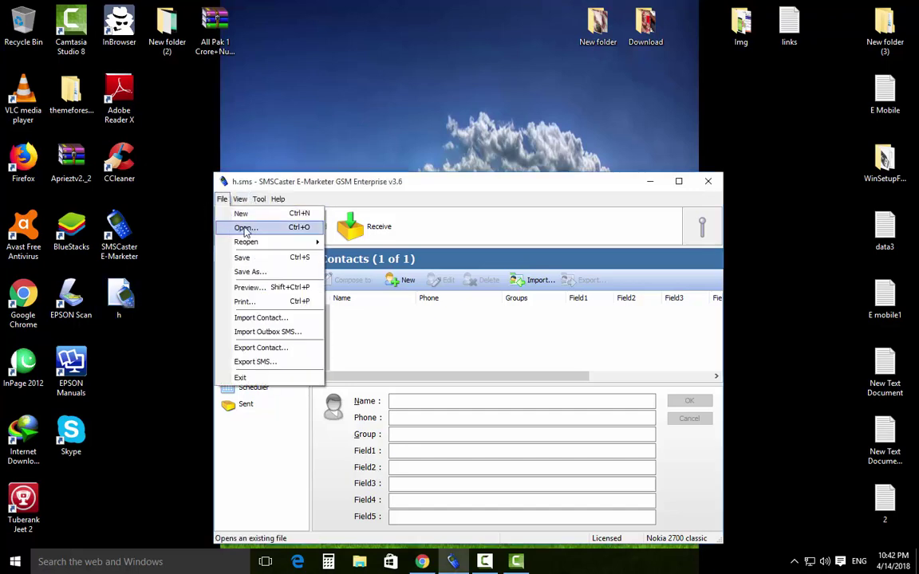
pyautogui.click(243, 229)
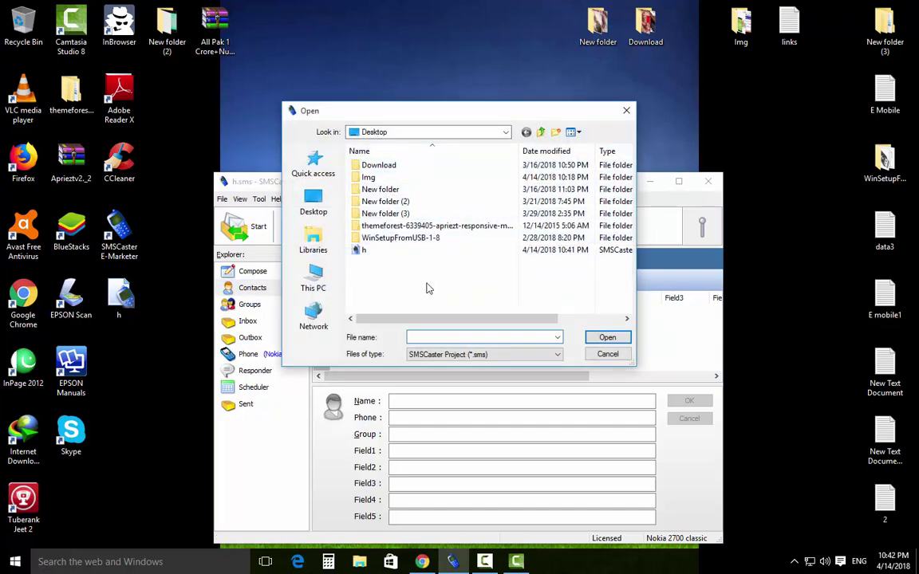
pyautogui.click(360, 252)
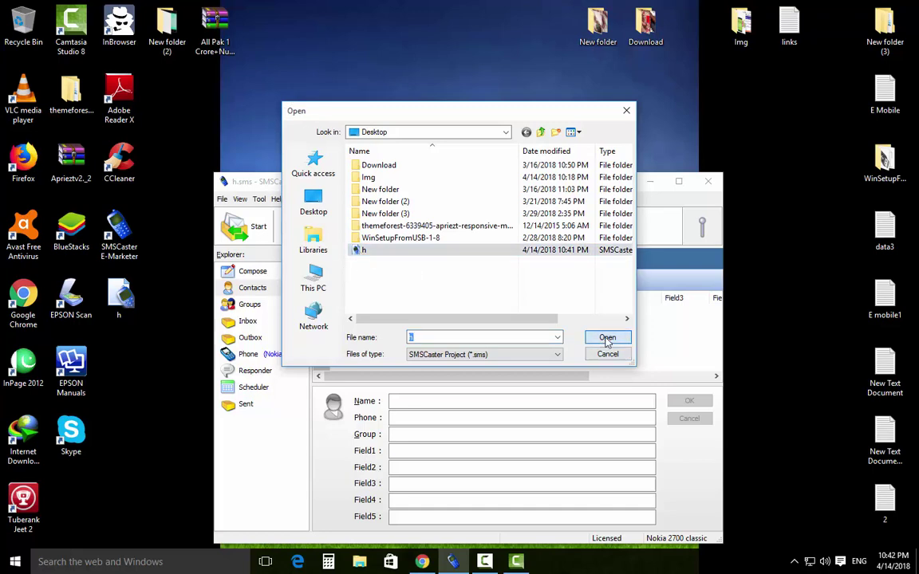
pyautogui.click(607, 338)
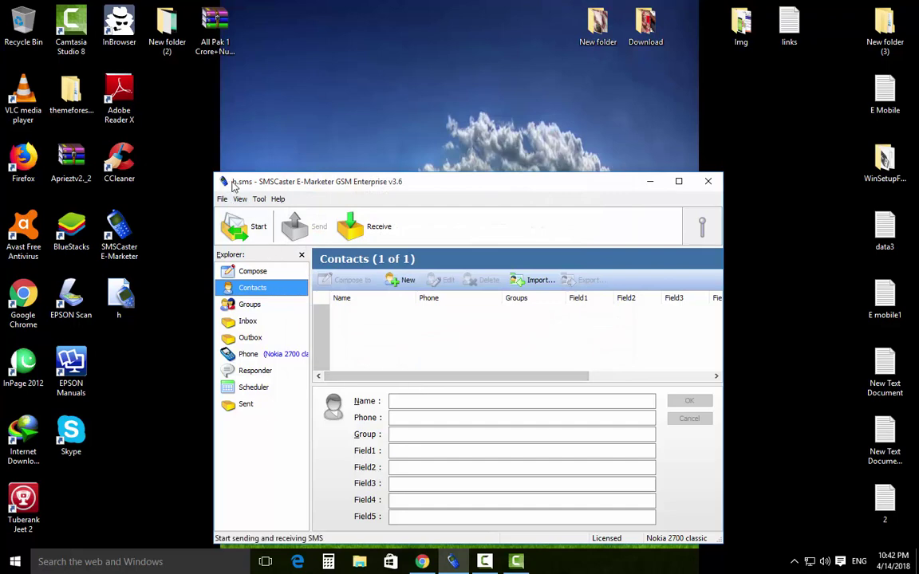
pyautogui.moveTo(304, 186); pyautogui.dragTo(306, 186)
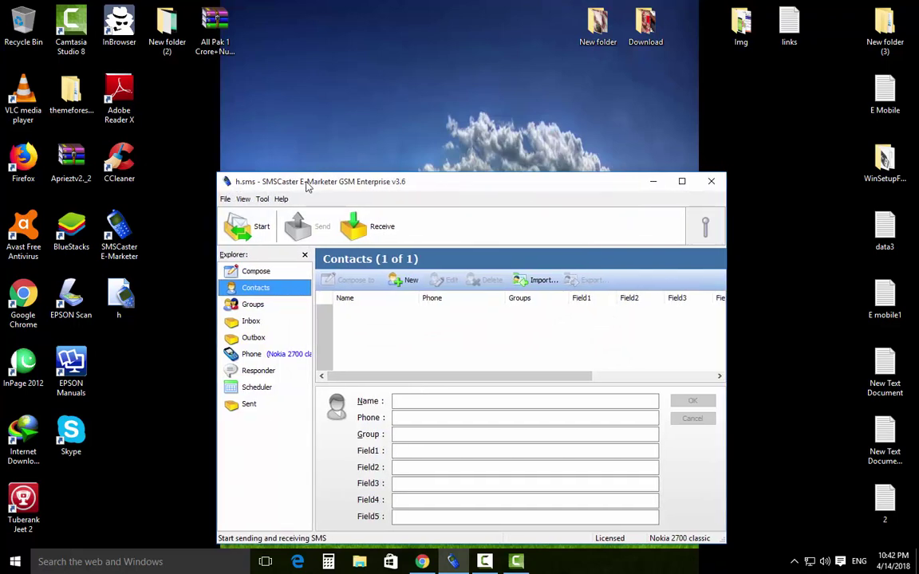
# Reopen the recent project 1: ...\Desktop\a.sms from File > Reopen.
pyautogui.click(226, 199)
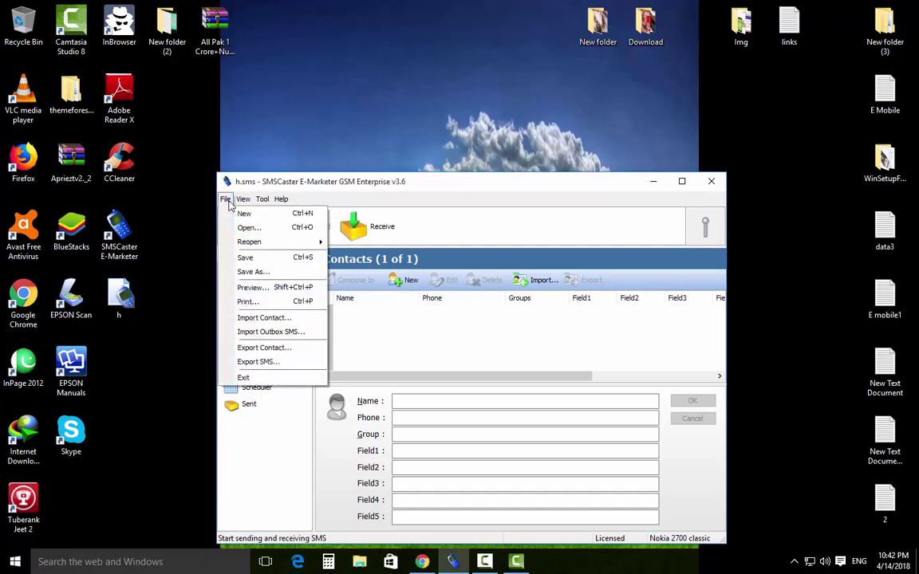
pyautogui.moveTo(257, 243)
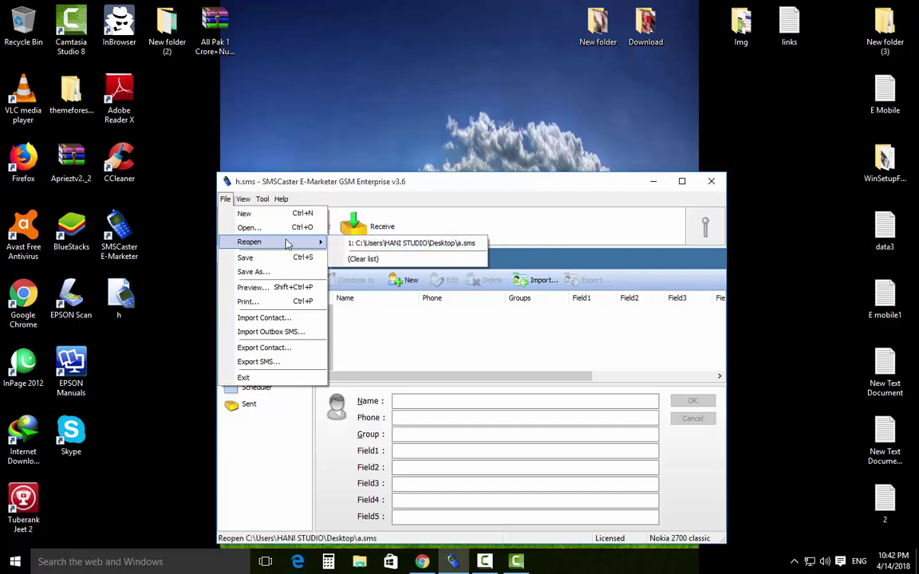
pyautogui.click(264, 199)
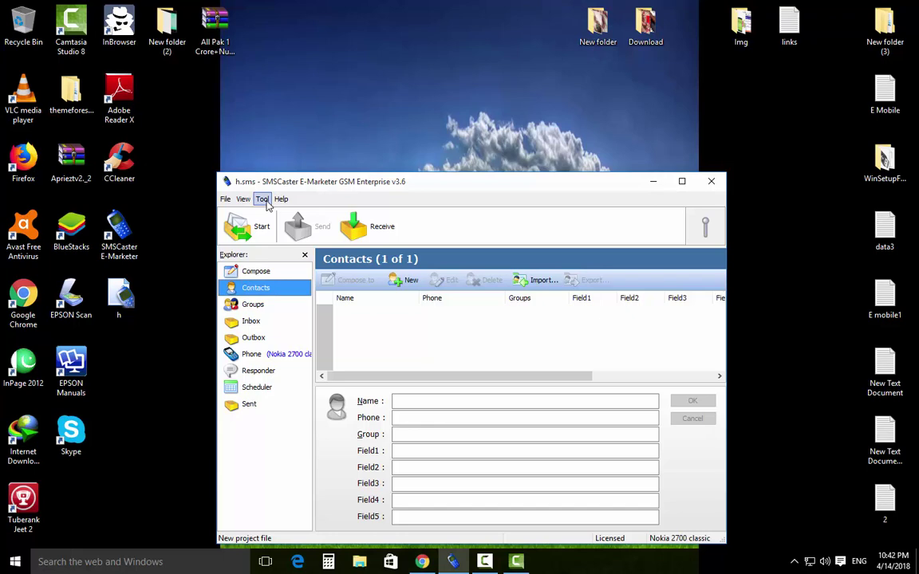
pyautogui.click(226, 199)
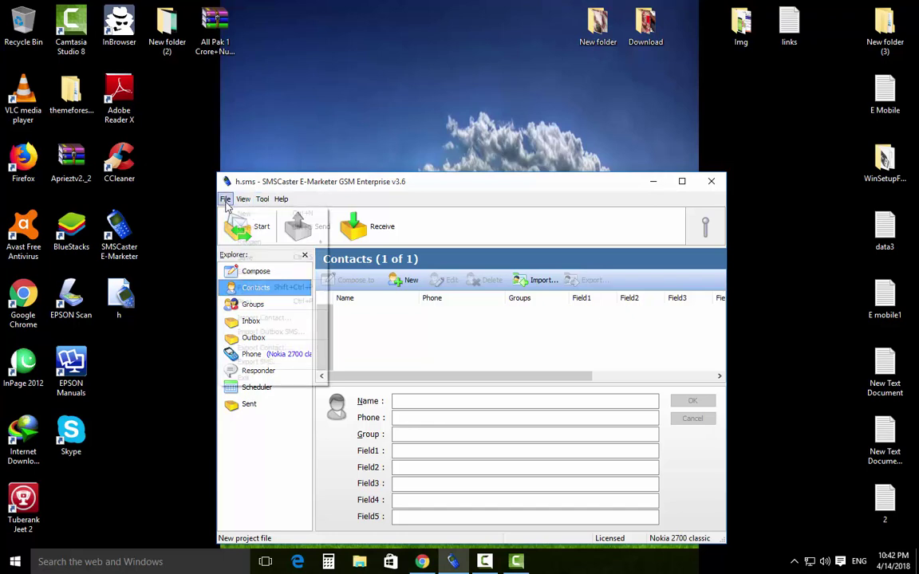
pyautogui.moveTo(316, 243)
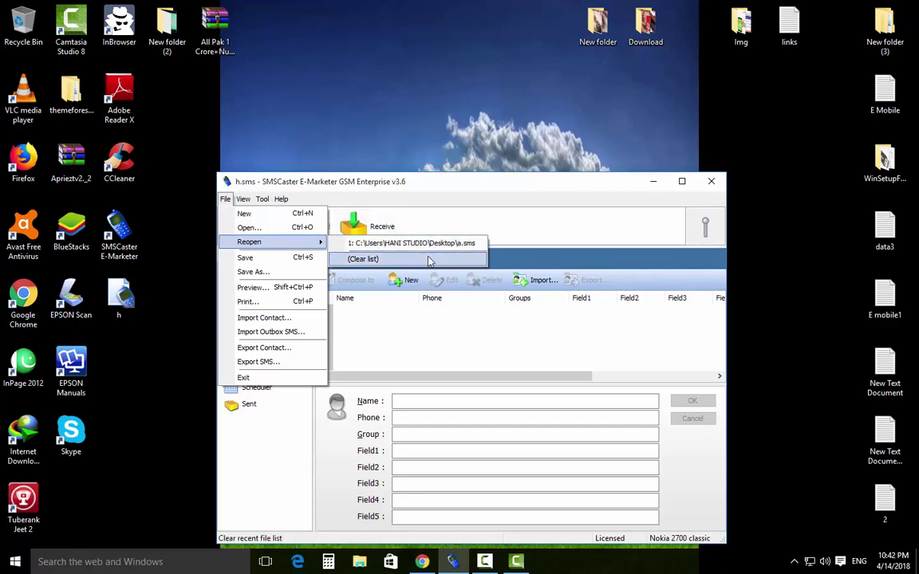
pyautogui.press('Right')
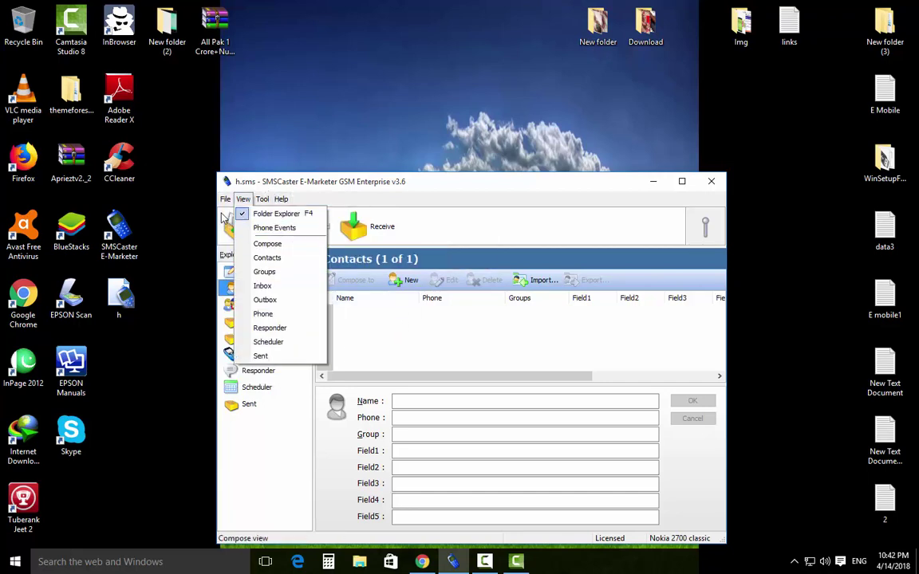
pyautogui.press('Left')
pyautogui.moveTo(275, 242)
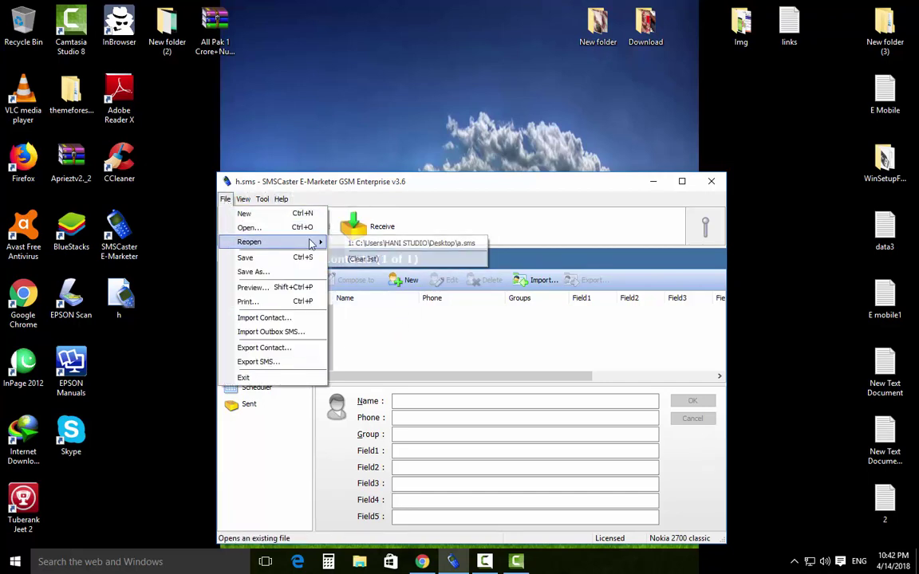
pyautogui.click(378, 244)
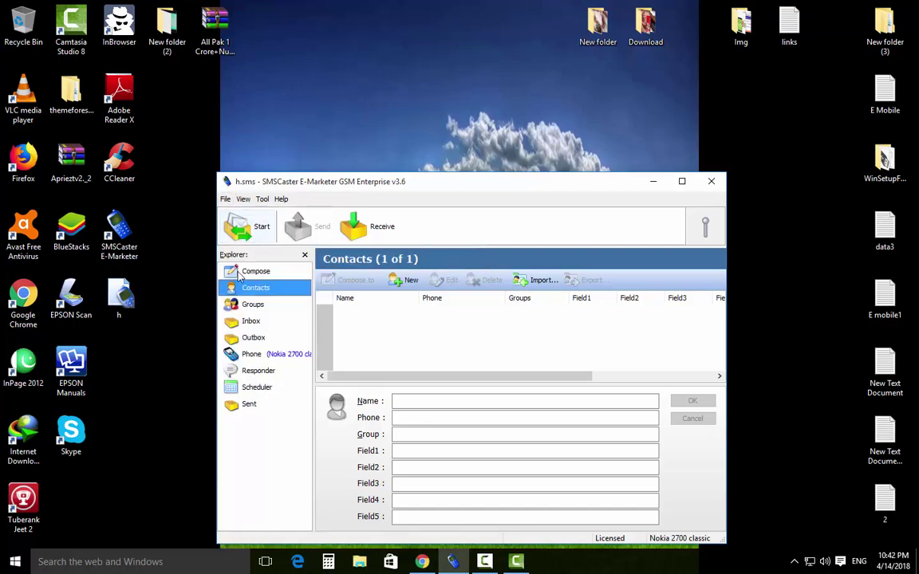
pyautogui.click(225, 199)
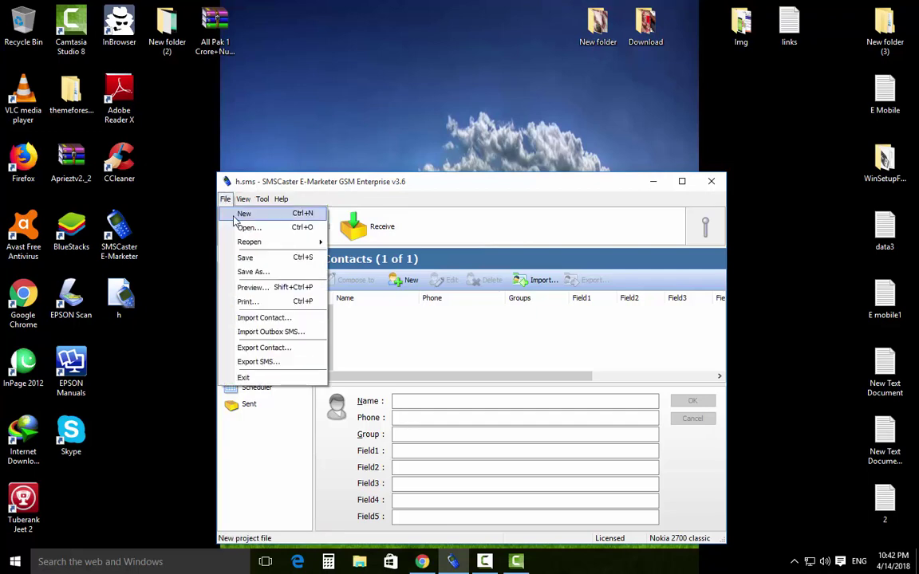
# Create a new project and save it as hh on the Desktop.
pyautogui.click(241, 212)
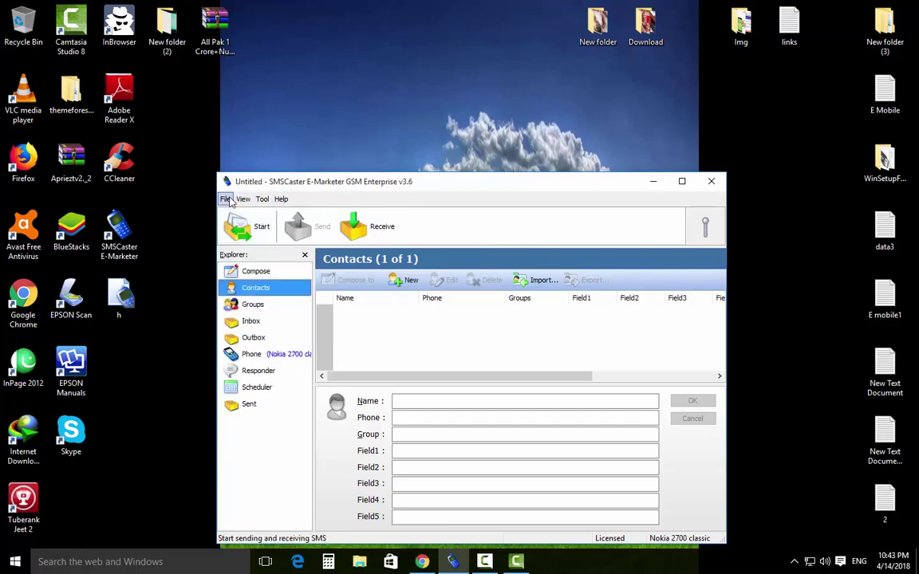
pyautogui.click(225, 199)
pyautogui.click(253, 264)
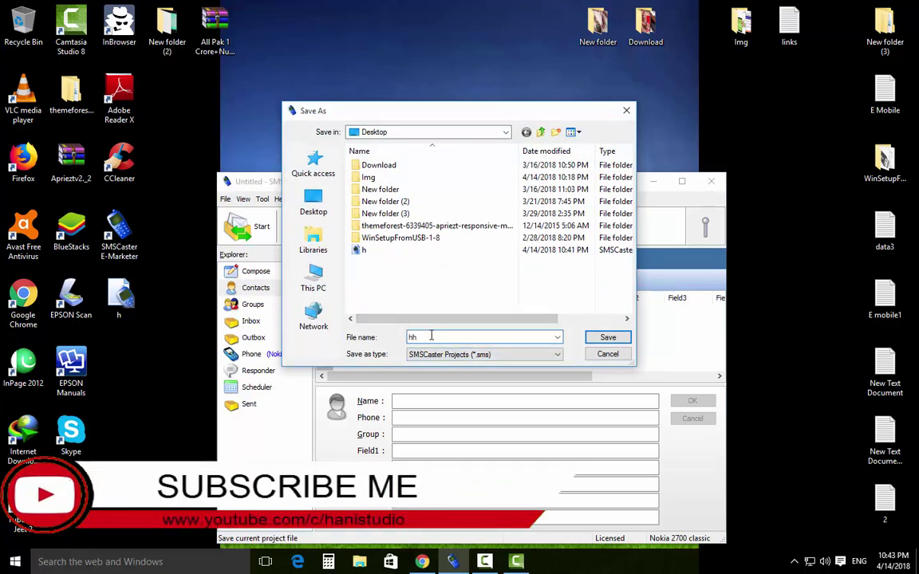
pyautogui.click(608, 338)
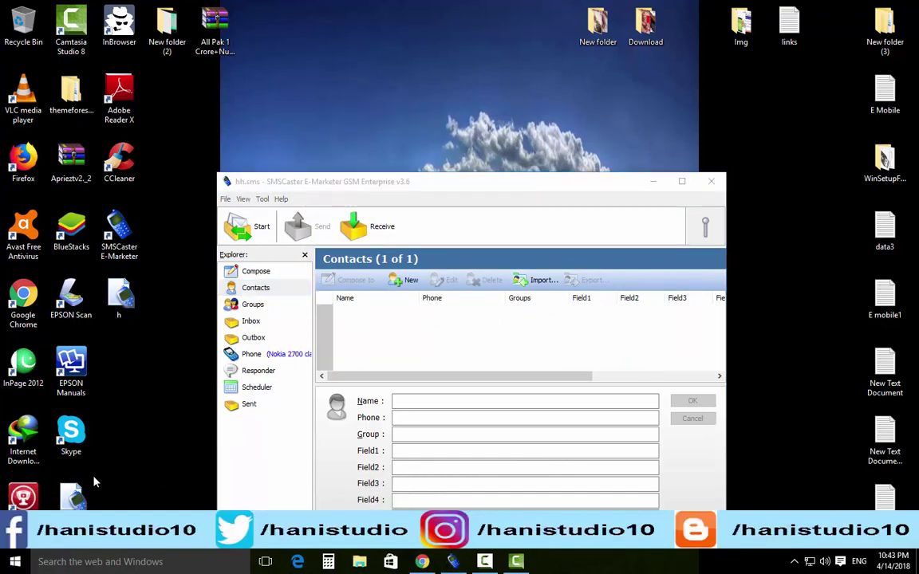
# Refresh the Desktop so the hh project icon shows.
pyautogui.click(73, 502)
pyautogui.rightClick(168, 336)
pyautogui.click(191, 375)
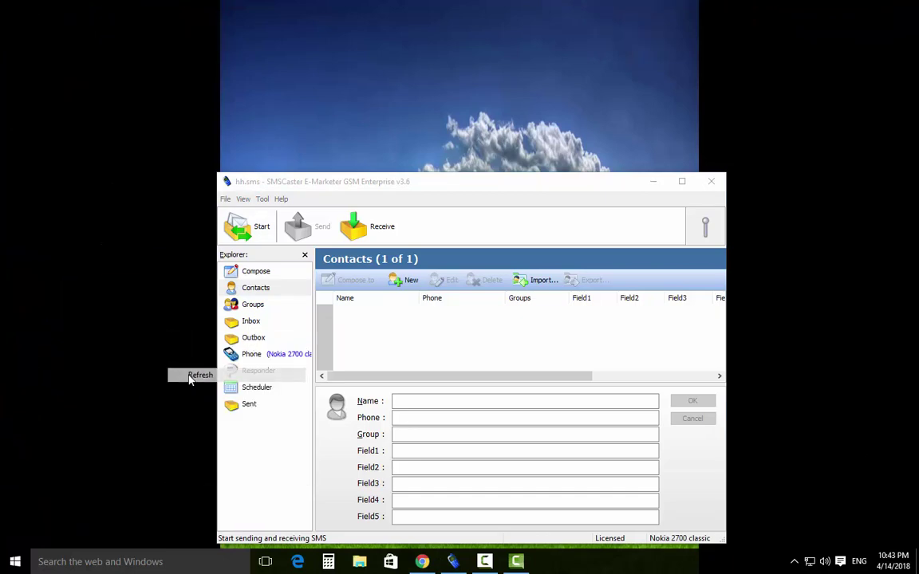
pyautogui.click(226, 200)
pyautogui.moveTo(317, 243)
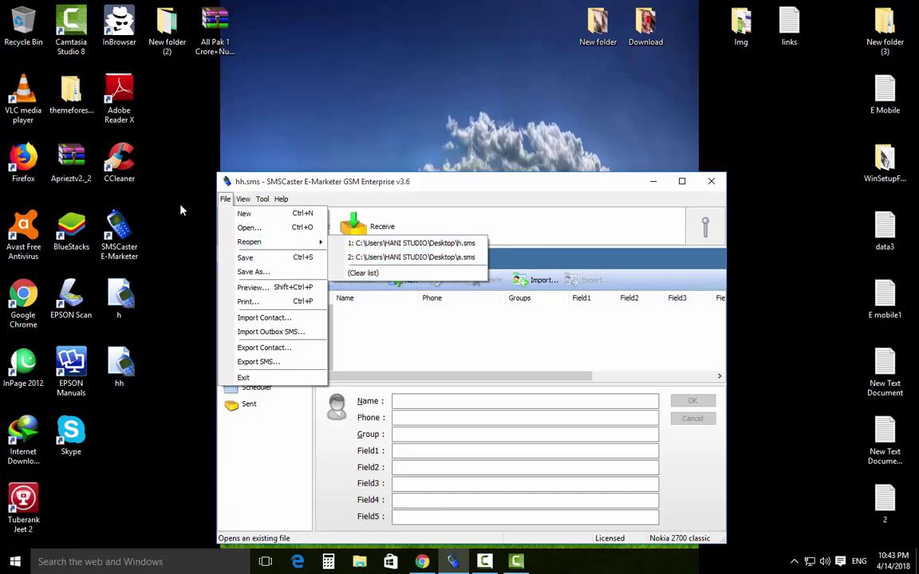
# Reopen the recent h.sms project from File > Reopen.
pyautogui.click(226, 200)
pyautogui.click(226, 200)
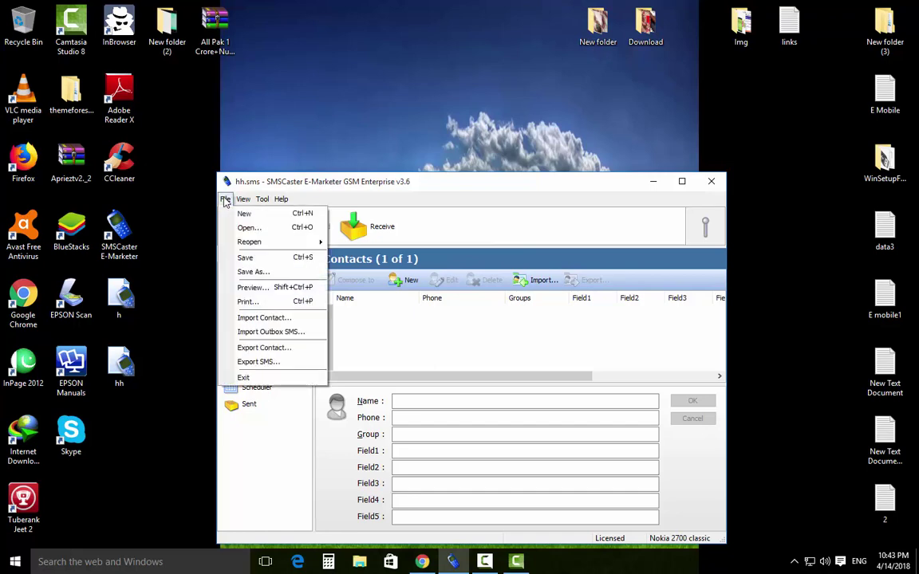
pyautogui.moveTo(253, 245)
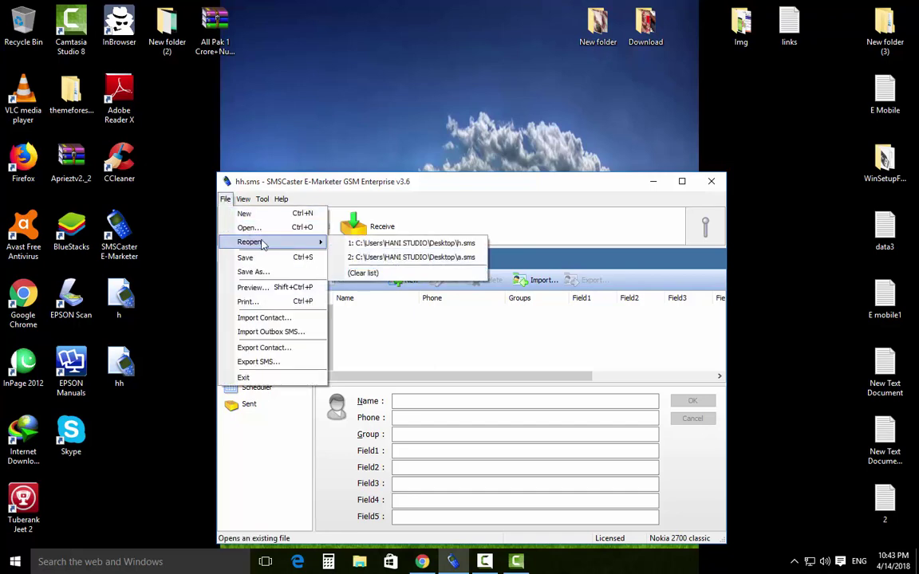
pyautogui.moveTo(244, 199)
pyautogui.click(367, 242)
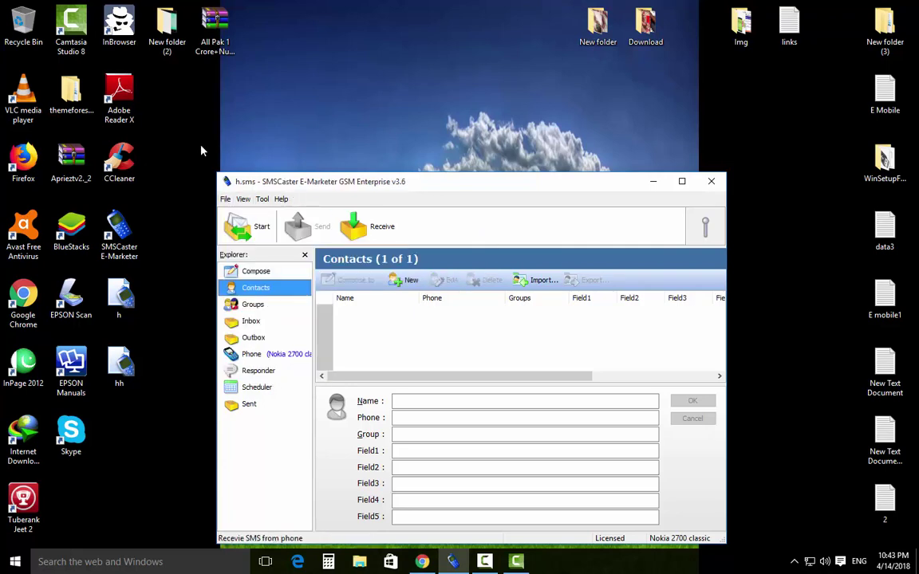
# Reopen the recent hh.sms project from File > Reopen.
pyautogui.click(226, 199)
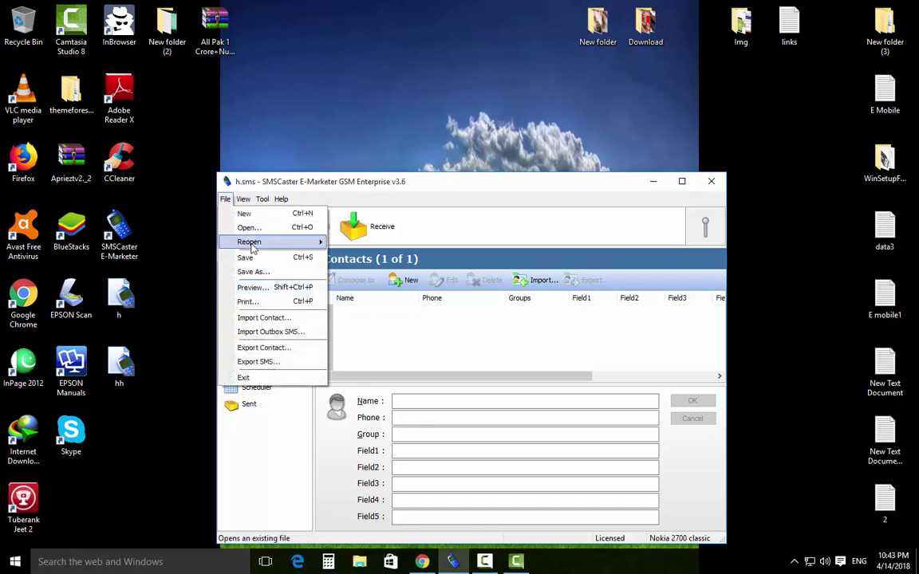
pyautogui.moveTo(259, 241)
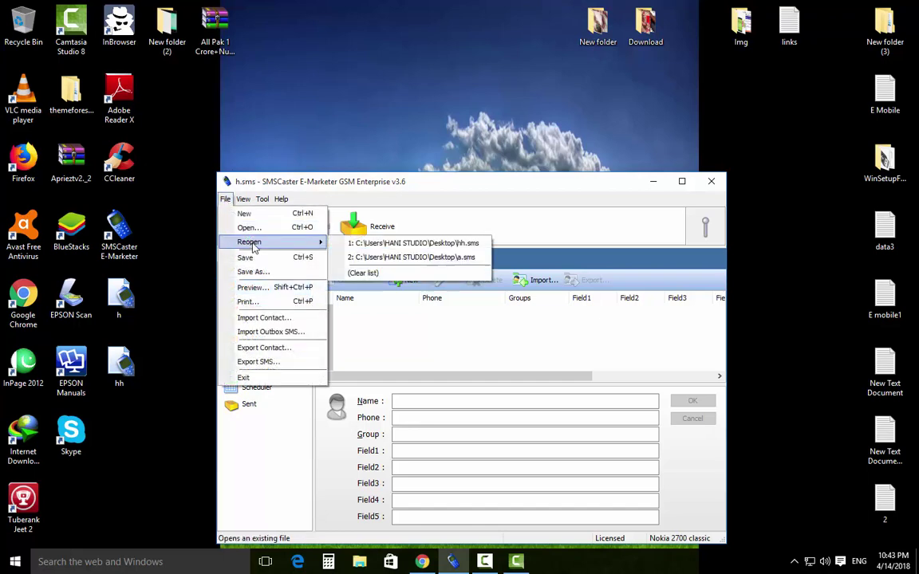
pyautogui.click(405, 243)
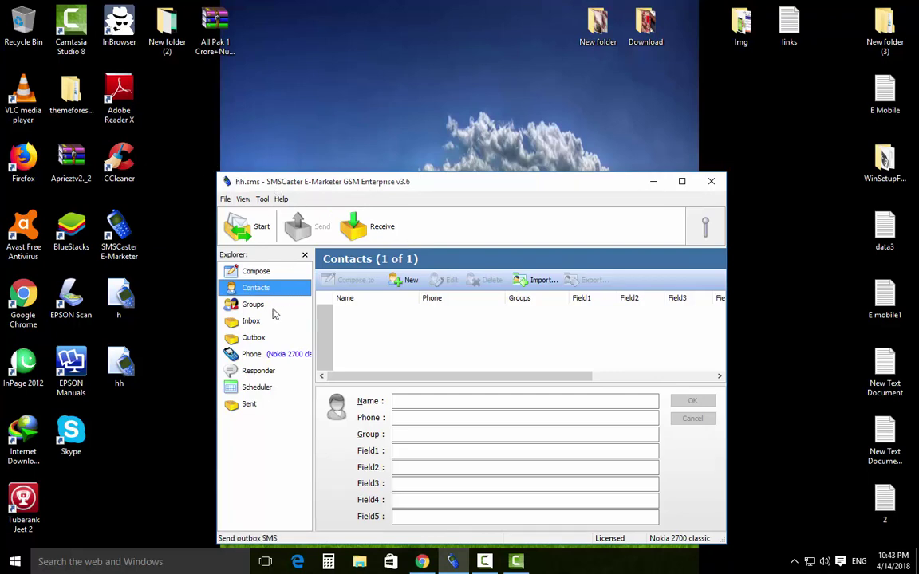
pyautogui.click(225, 200)
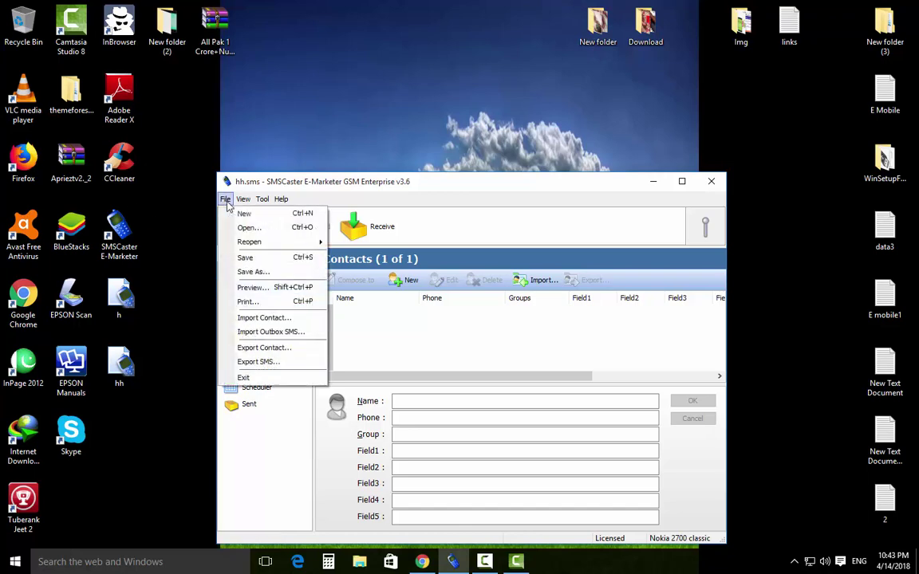
pyautogui.click(243, 199)
pyautogui.click(225, 199)
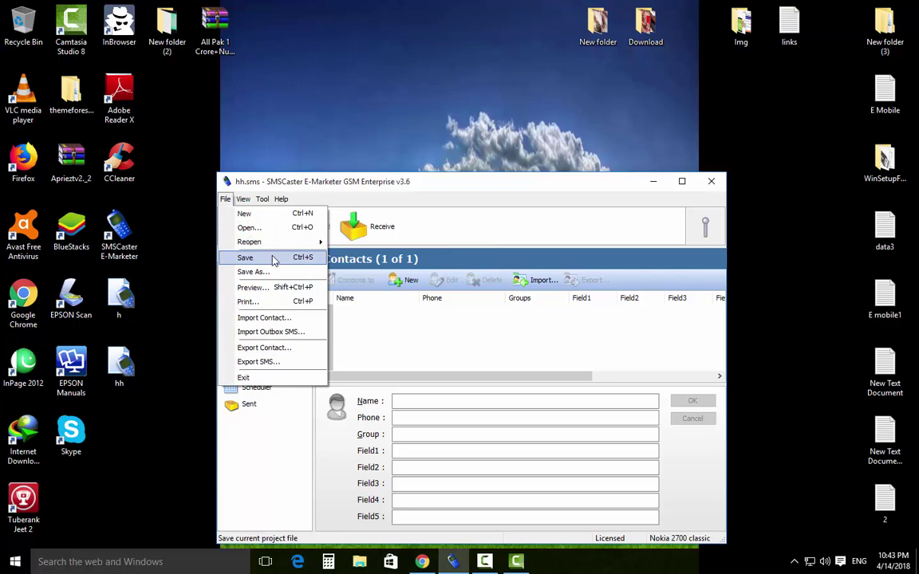
# Save hh.sms, then type 'hi wlcome t' in the Compose message box and select it.
pyautogui.click(323, 258)
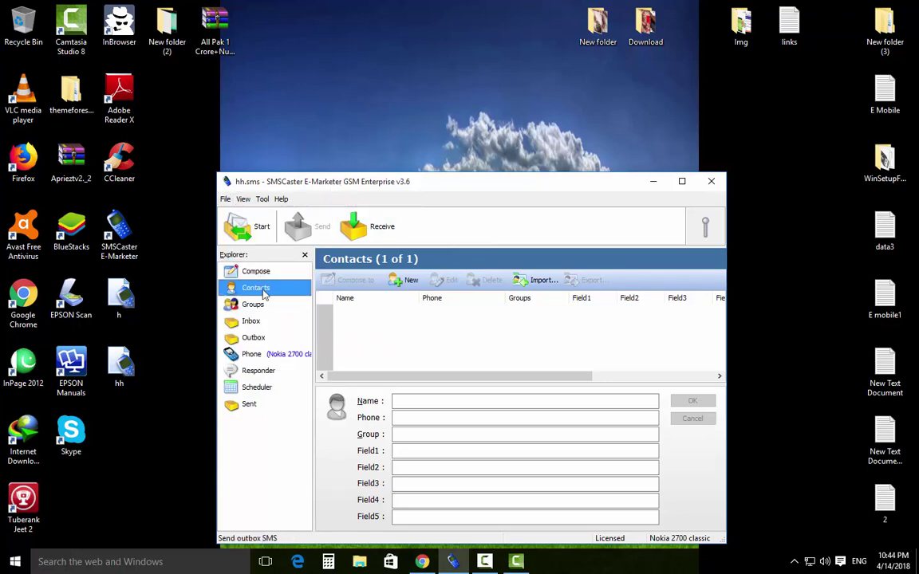
pyautogui.click(255, 272)
pyautogui.click(349, 439)
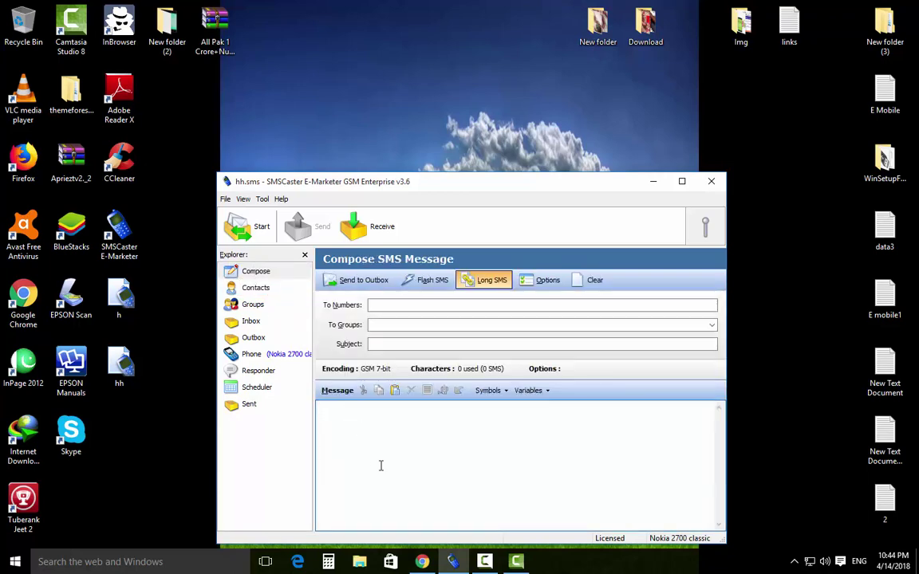
pyautogui.write('hi wlcome to hanisudio')
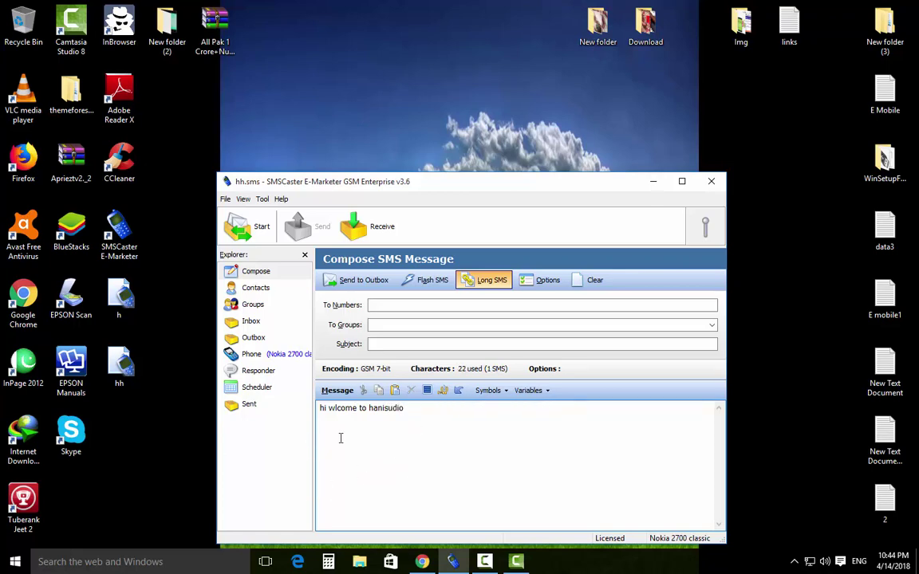
pyautogui.moveTo(412, 413); pyautogui.dragTo(322, 407)
pyautogui.click(337, 447)
pyautogui.click(248, 292)
pyautogui.click(408, 279)
pyautogui.click(444, 417)
pyautogui.write('897454514')
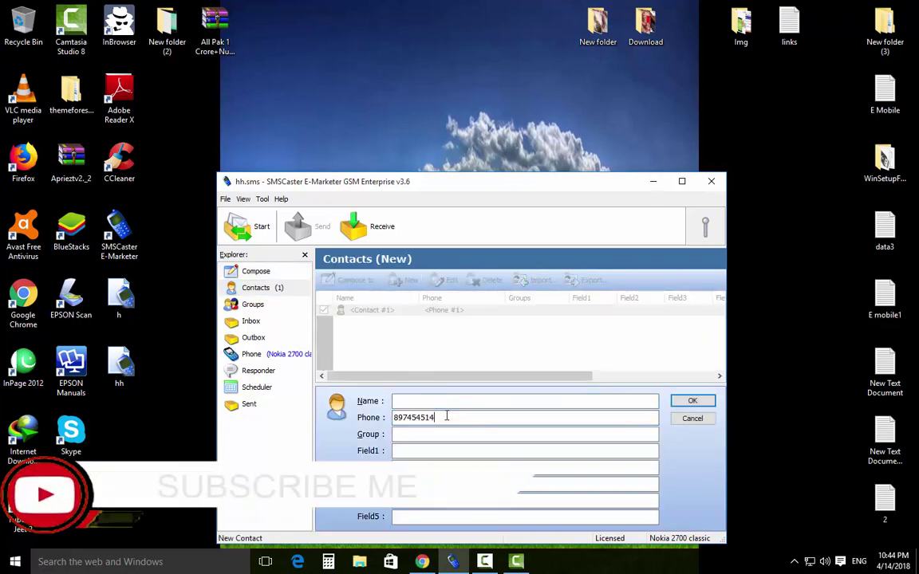
pyautogui.click(691, 401)
# Add a second contact with phone number 654256264.
pyautogui.click(407, 280)
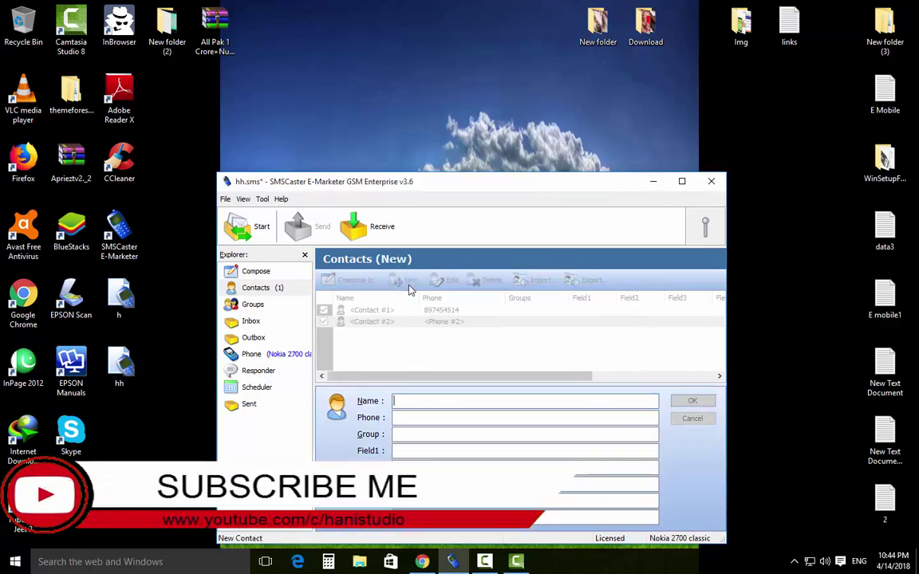
pyautogui.click(463, 418)
pyautogui.write('654256264')
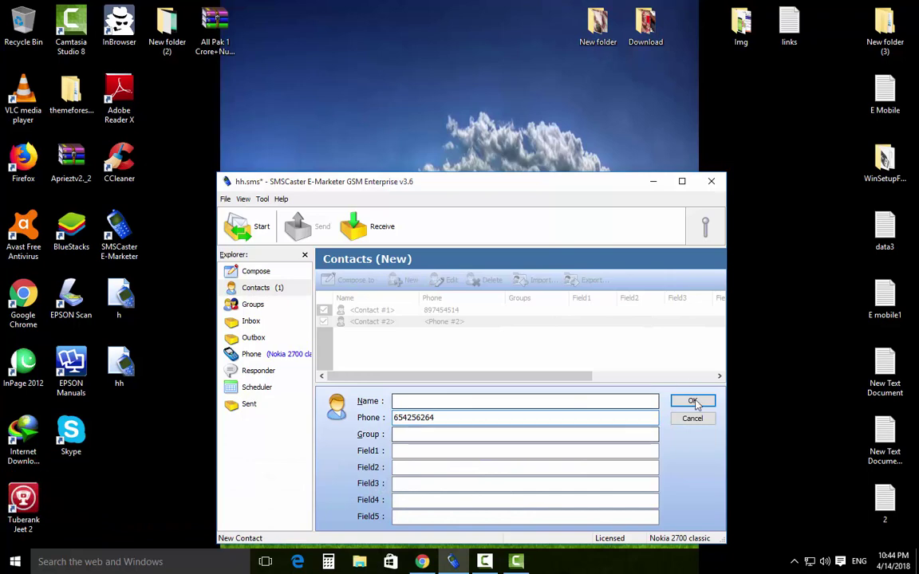
pyautogui.click(694, 401)
pyautogui.click(364, 335)
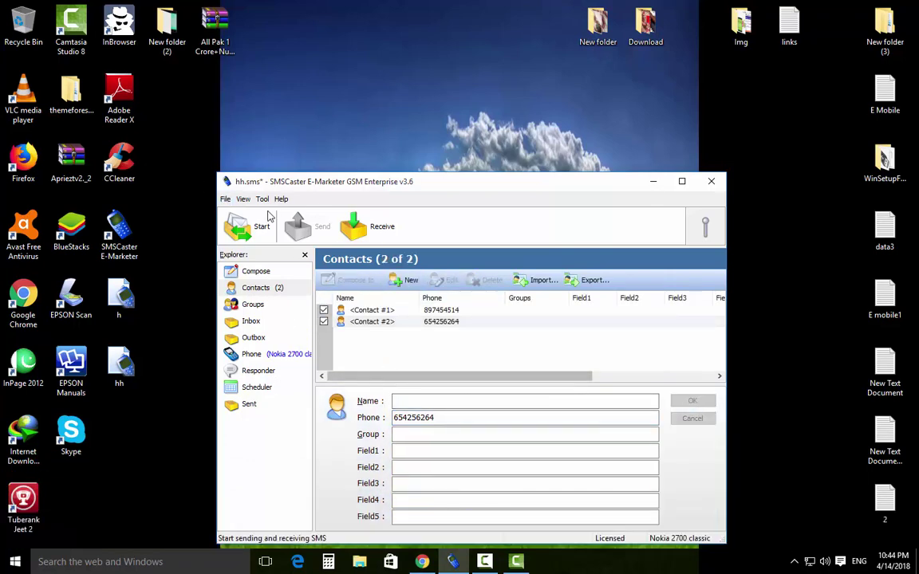
pyautogui.click(227, 199)
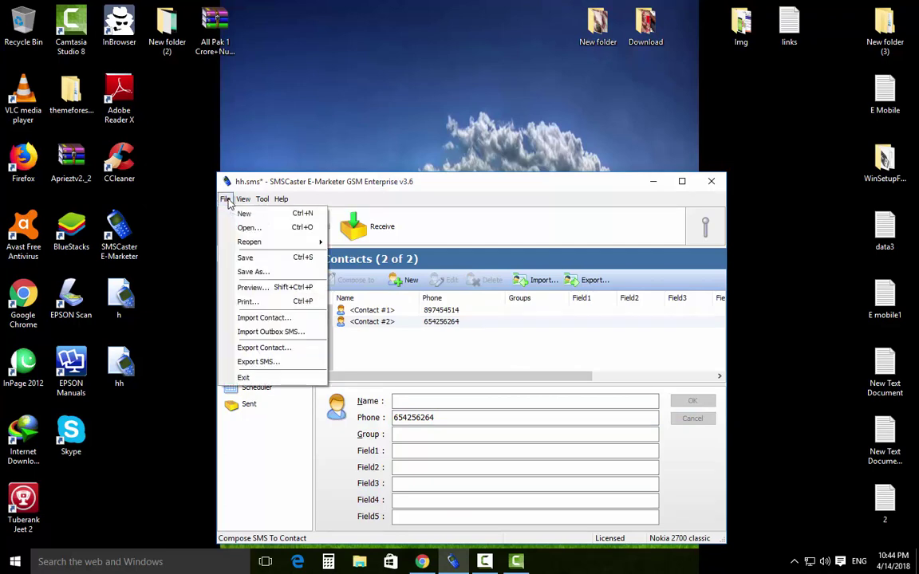
# Save the two-contact project, try reopening a.sms, and dismiss the 'Cannot open file' error.
pyautogui.click(263, 264)
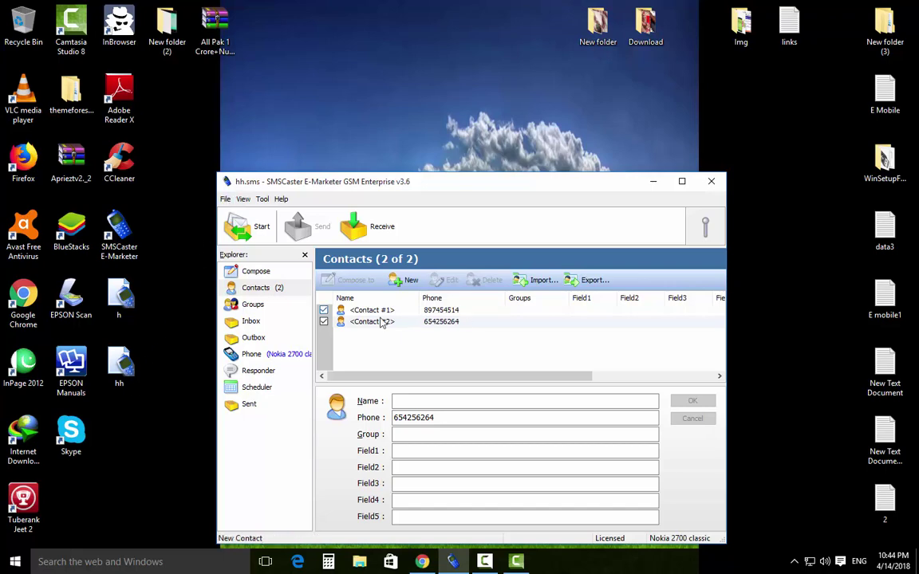
pyautogui.click(225, 199)
pyautogui.moveTo(277, 241)
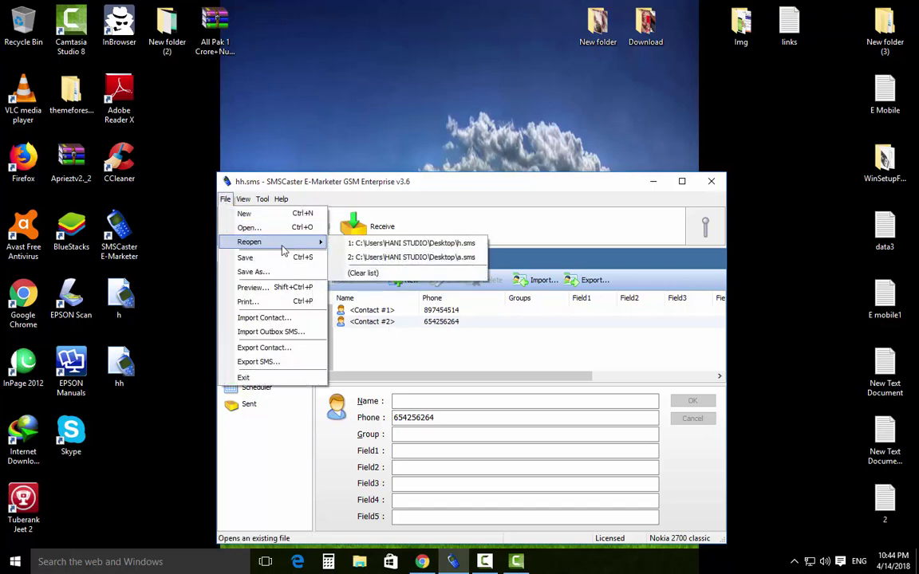
pyautogui.click(381, 259)
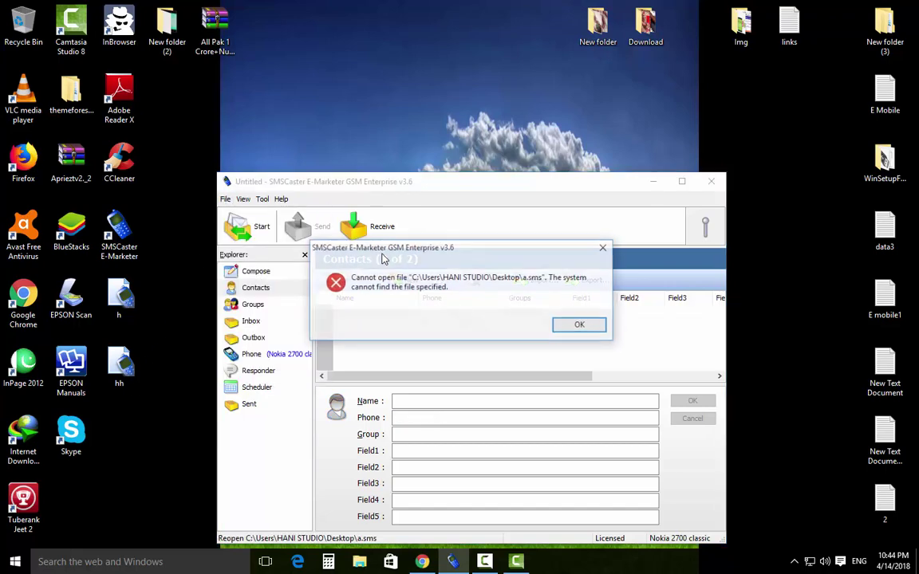
pyautogui.click(566, 327)
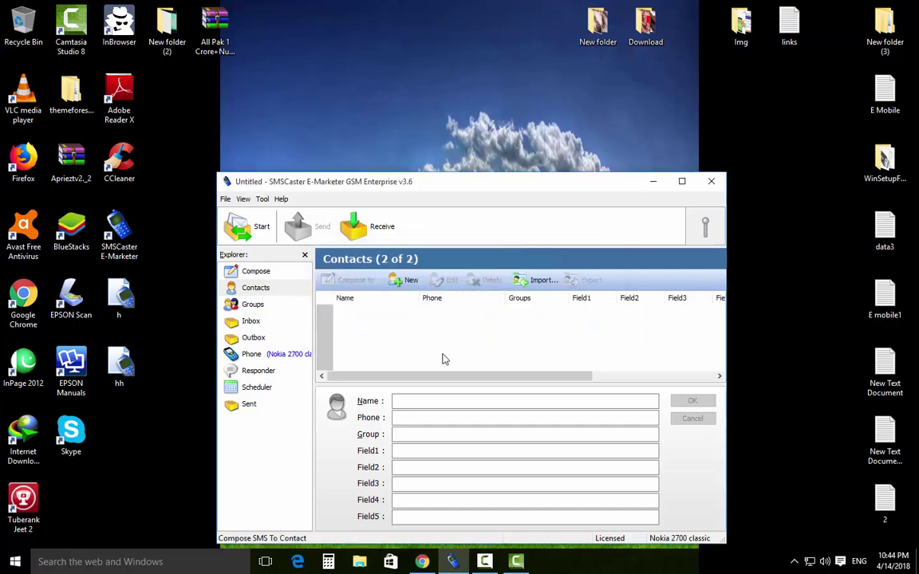
pyautogui.click(226, 199)
pyautogui.moveTo(277, 248)
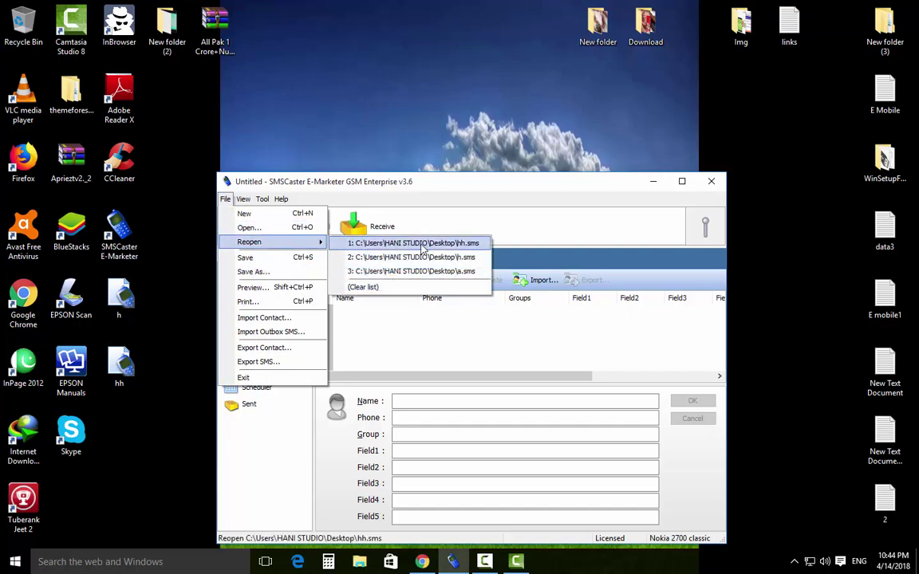
# Reopen hh.sms and show its draft 'hi wlcome to hanisudio' in the message composer.
pyautogui.click(423, 249)
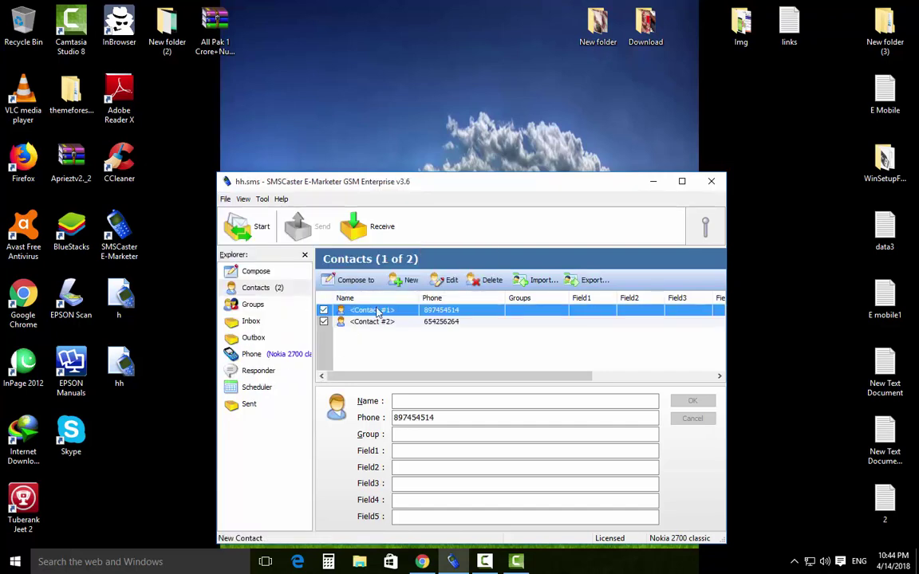
pyautogui.click(256, 271)
pyautogui.click(437, 428)
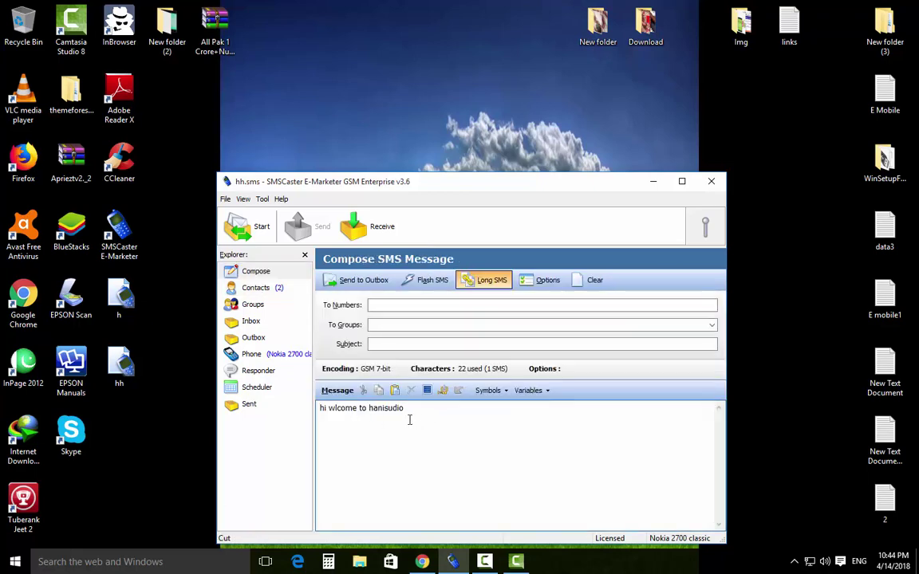
pyautogui.click(224, 199)
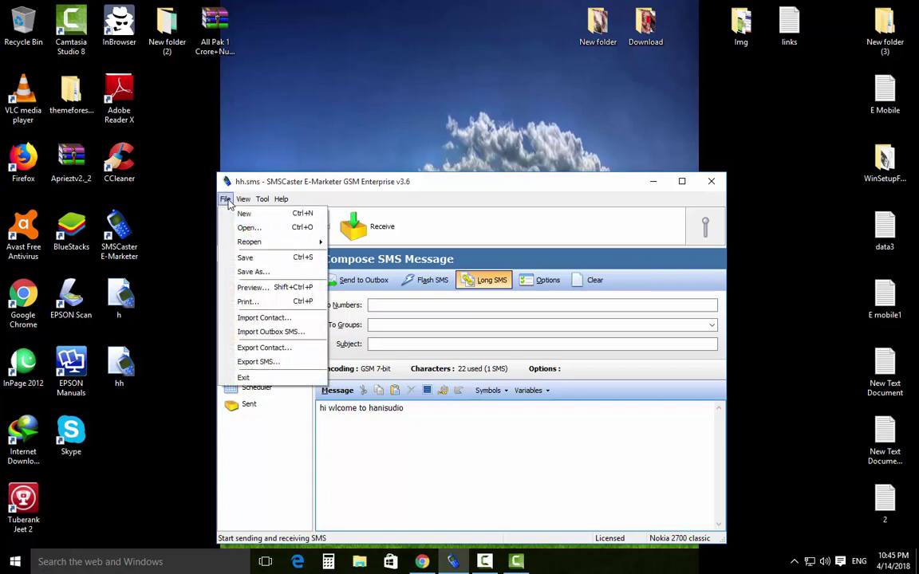
pyautogui.click(360, 453)
pyautogui.click(225, 198)
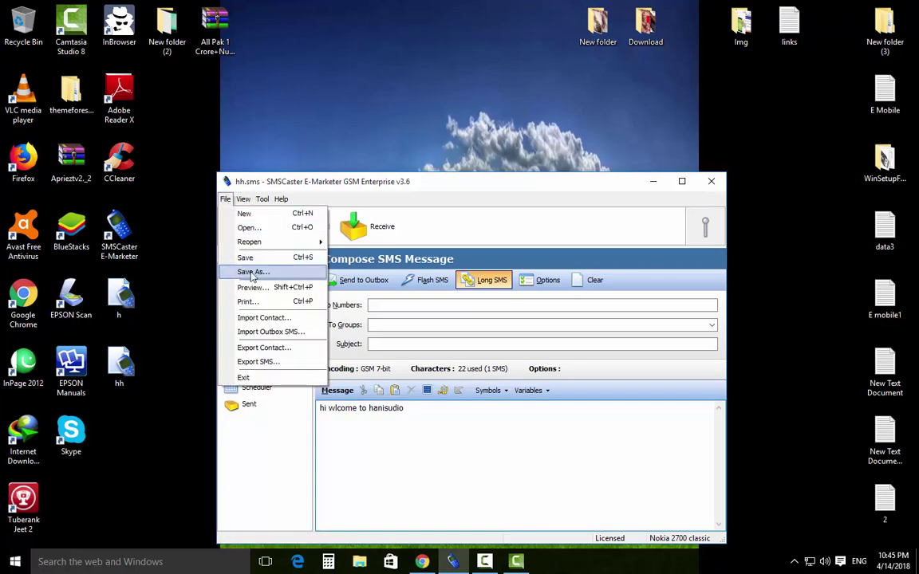
# Save the project as 123.sms on the Desktop and place its new icon beside Skype.
pyautogui.click(253, 273)
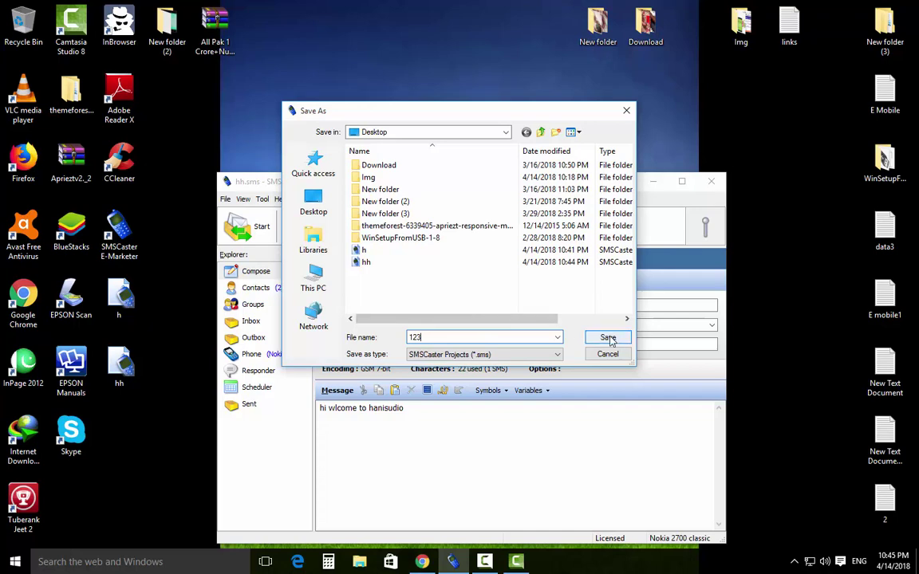
pyautogui.press('Return')
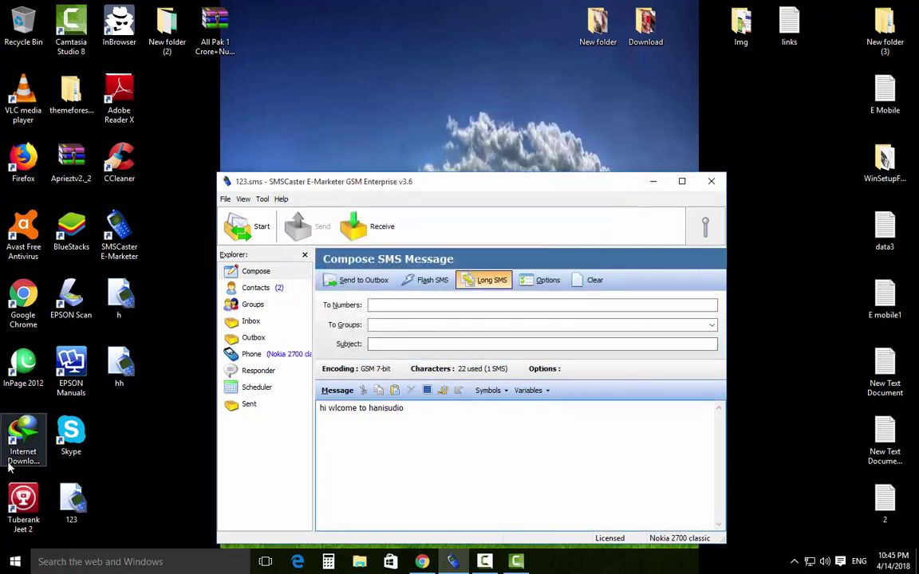
pyautogui.moveTo(70, 505); pyautogui.dragTo(113, 451)
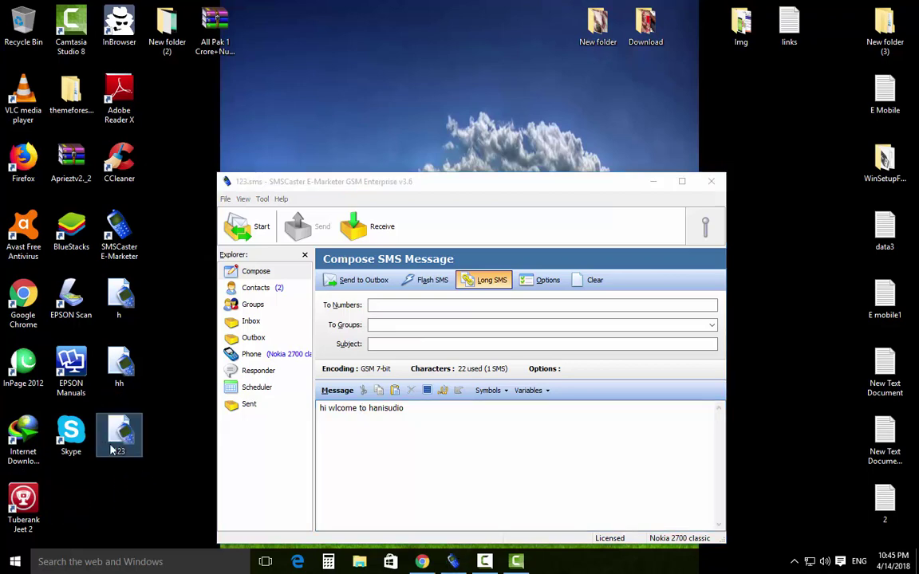
pyautogui.click(122, 368)
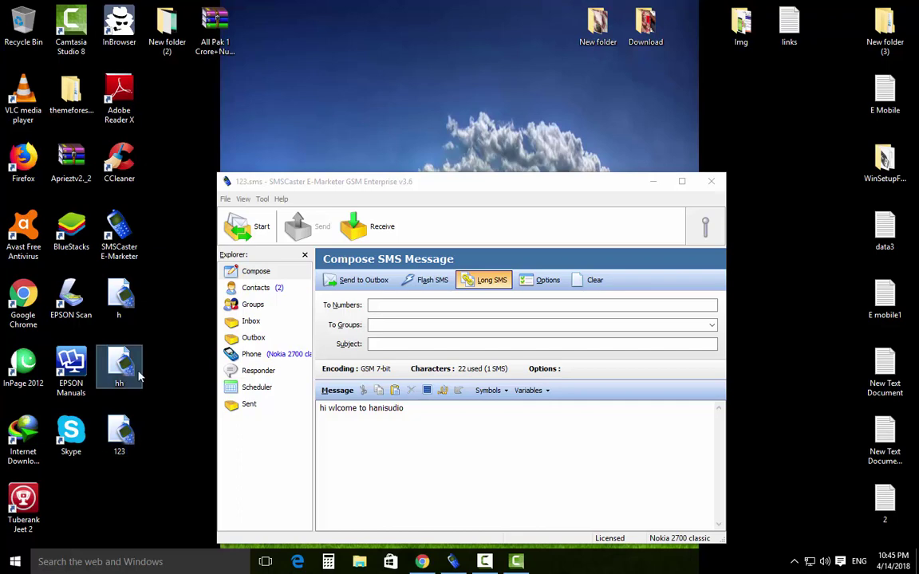
pyautogui.click(226, 199)
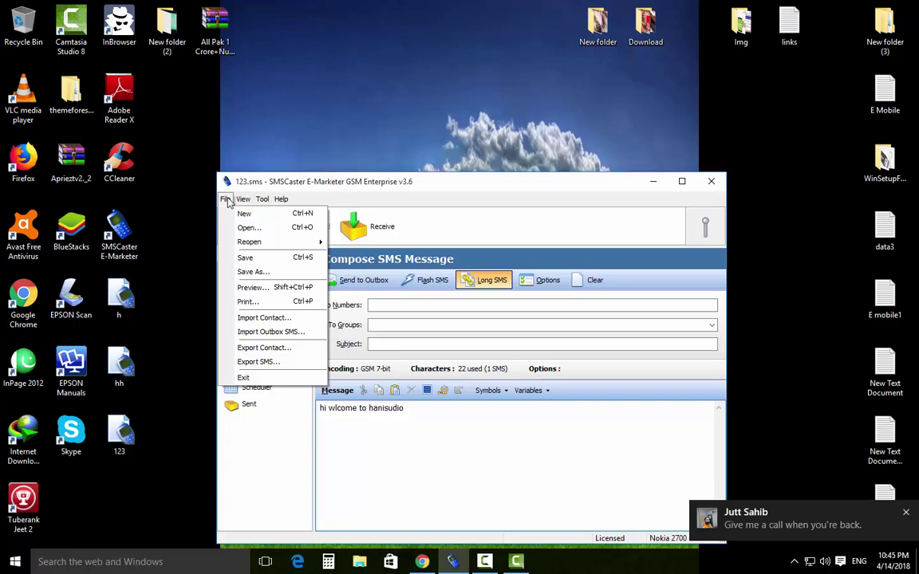
pyautogui.moveTo(307, 242)
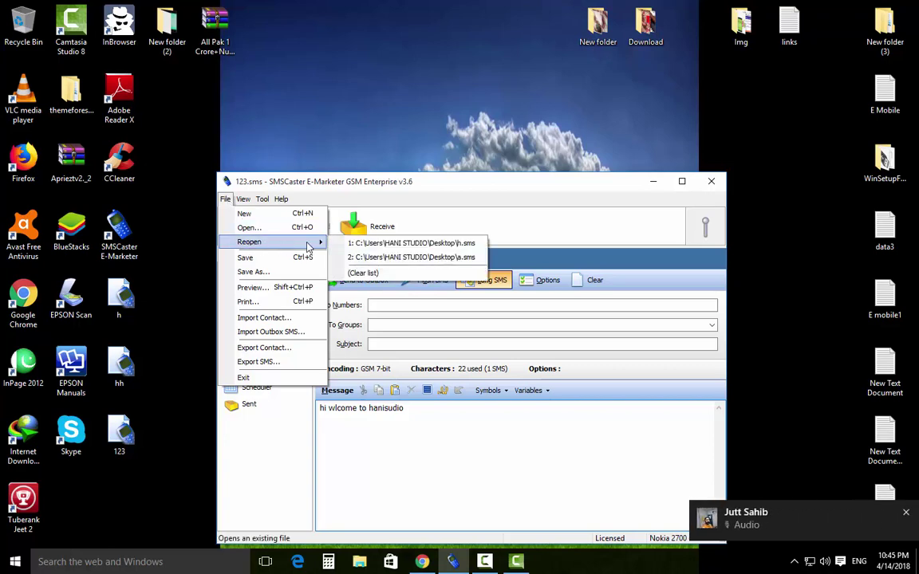
pyautogui.click(407, 244)
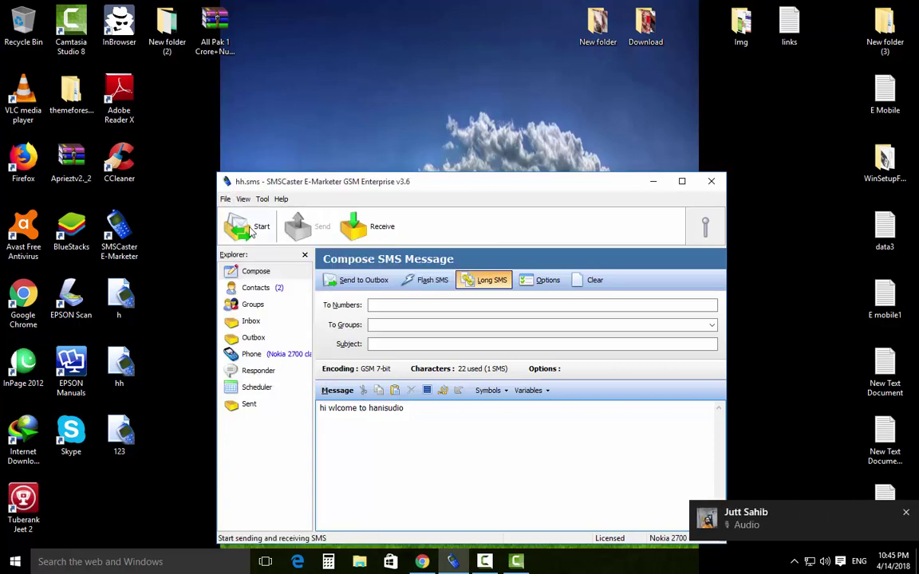
pyautogui.click(227, 200)
pyautogui.press('Left')
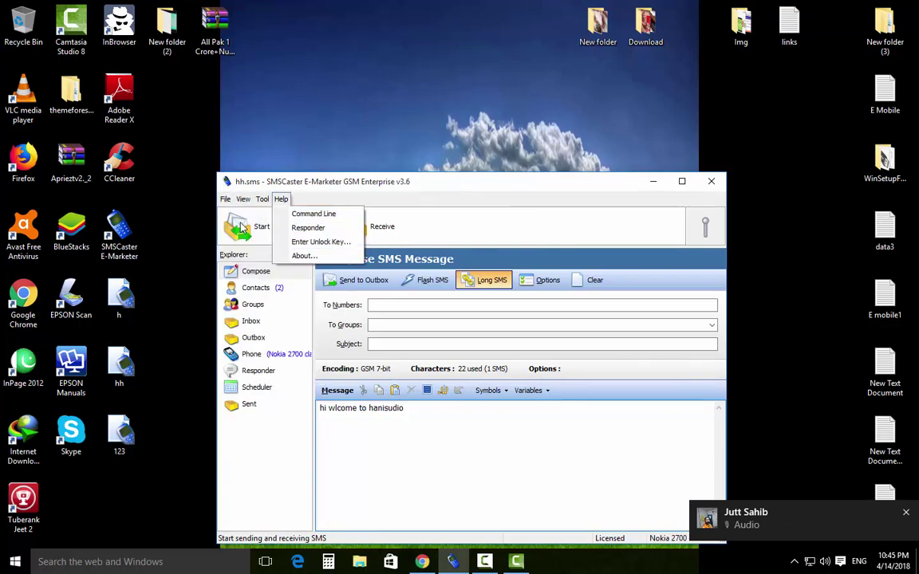
pyautogui.press('Escape')
pyautogui.click(226, 199)
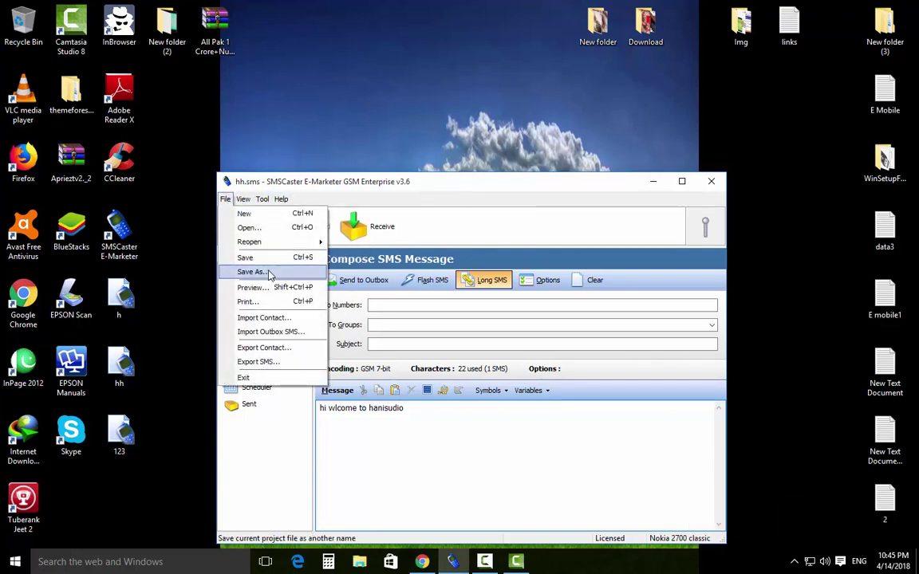
pyautogui.moveTo(311, 242)
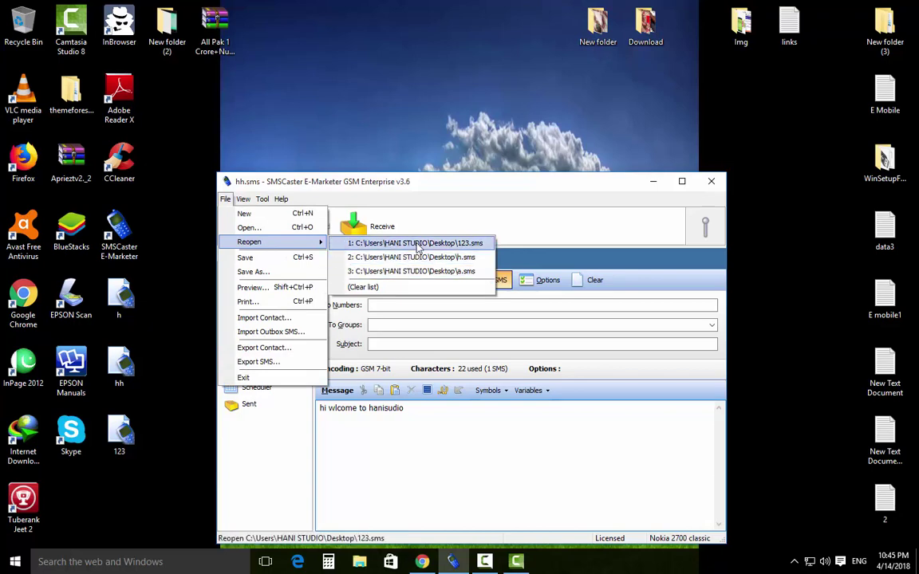
pyautogui.click(417, 243)
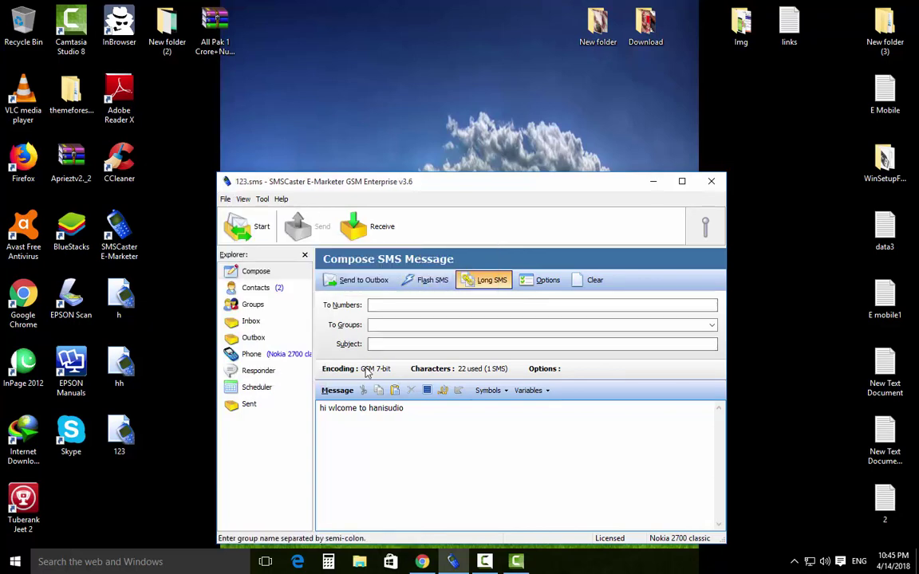
pyautogui.click(255, 288)
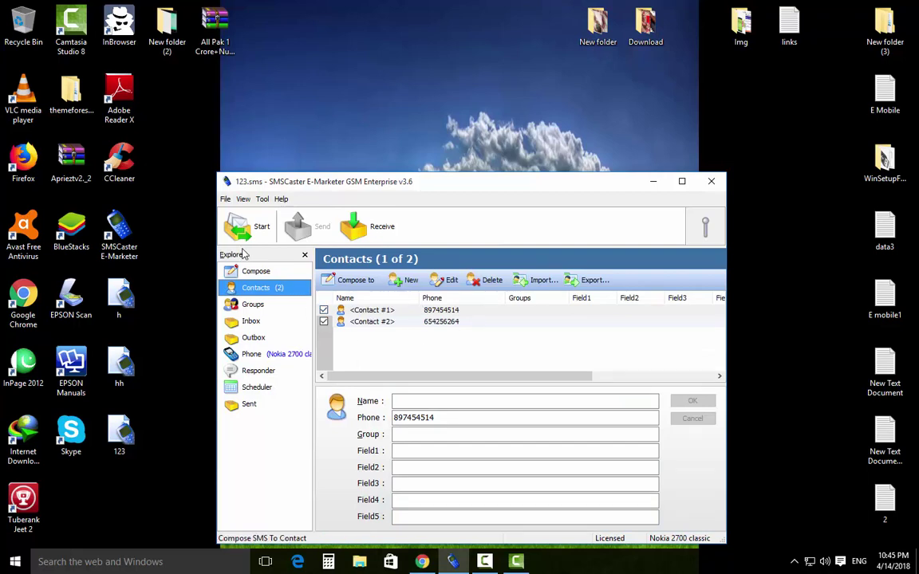
pyautogui.click(255, 272)
pyautogui.moveTo(424, 420); pyautogui.dragTo(319, 408)
pyautogui.click(357, 408)
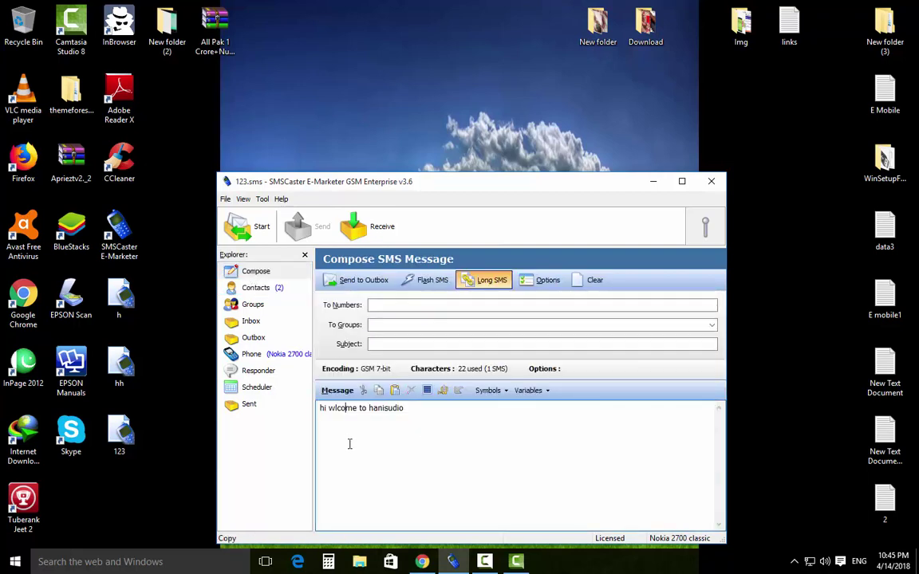
pyautogui.click(225, 198)
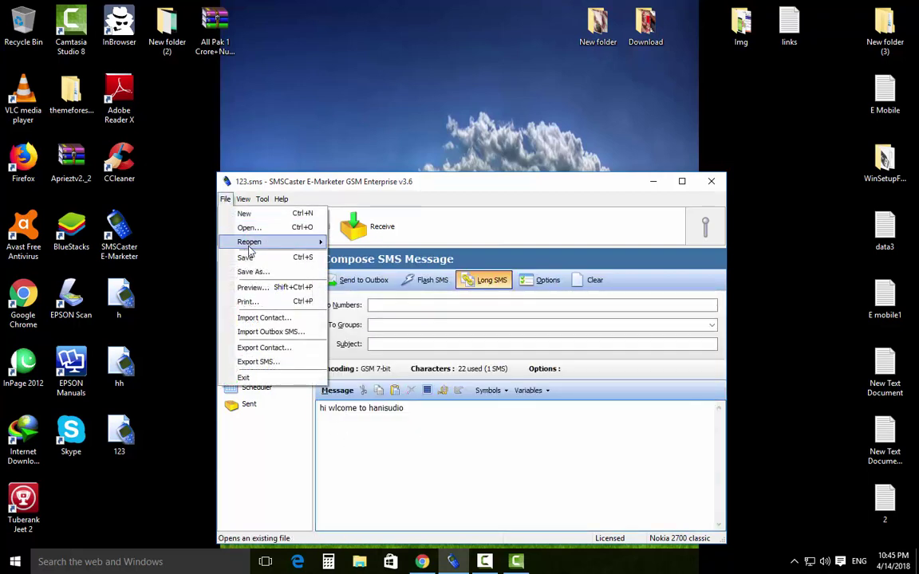
# Reopen hh.sms from the recent projects list and review its two contacts' phone numbers.
pyautogui.moveTo(260, 248)
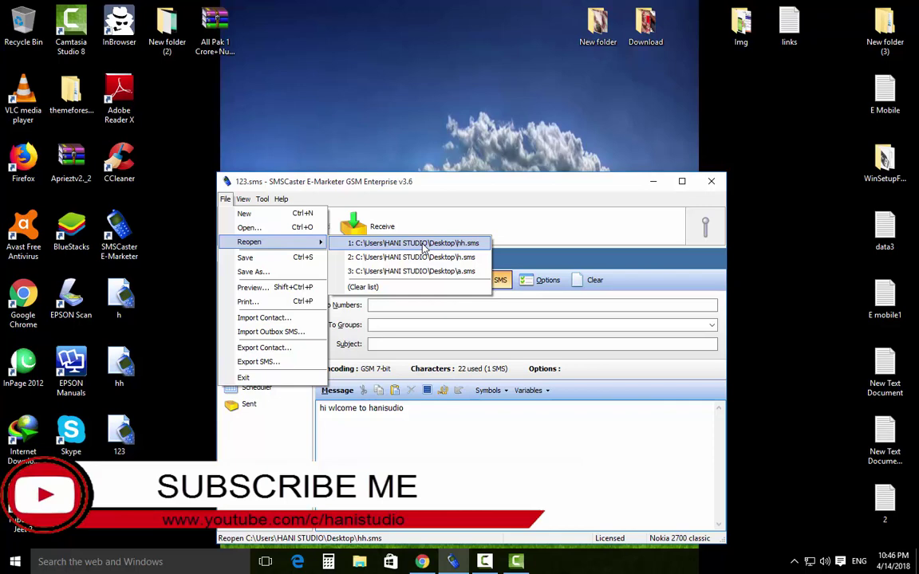
pyautogui.click(423, 244)
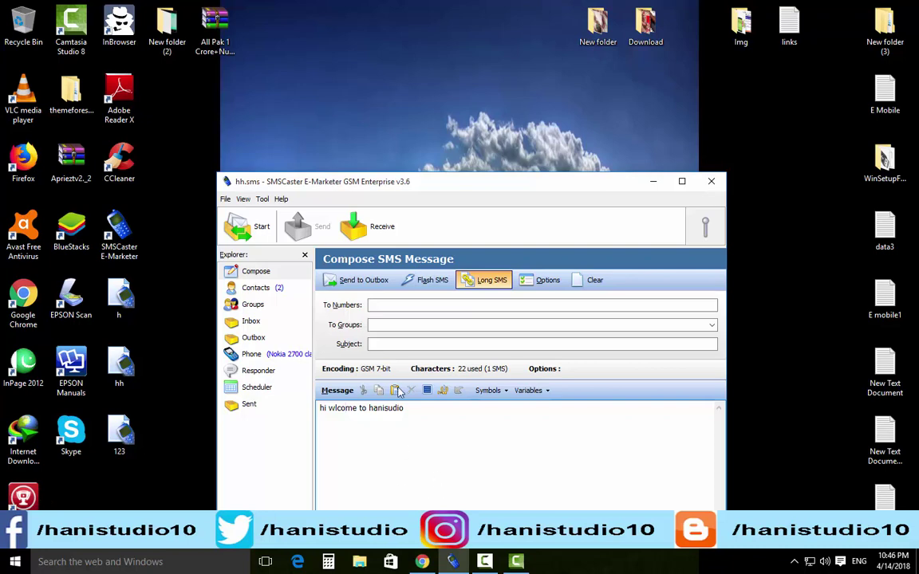
pyautogui.click(256, 288)
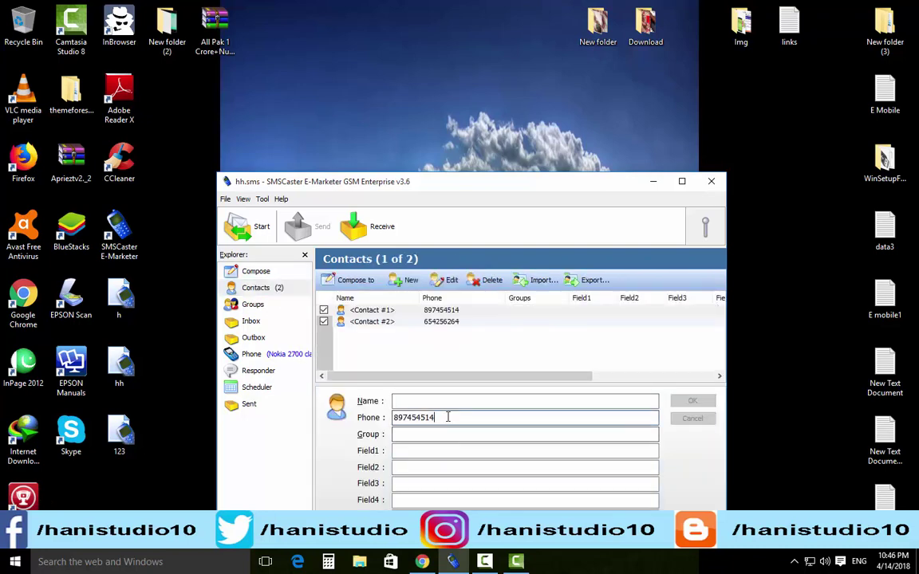
pyautogui.moveTo(455, 416); pyautogui.dragTo(389, 417)
pyautogui.click(335, 363)
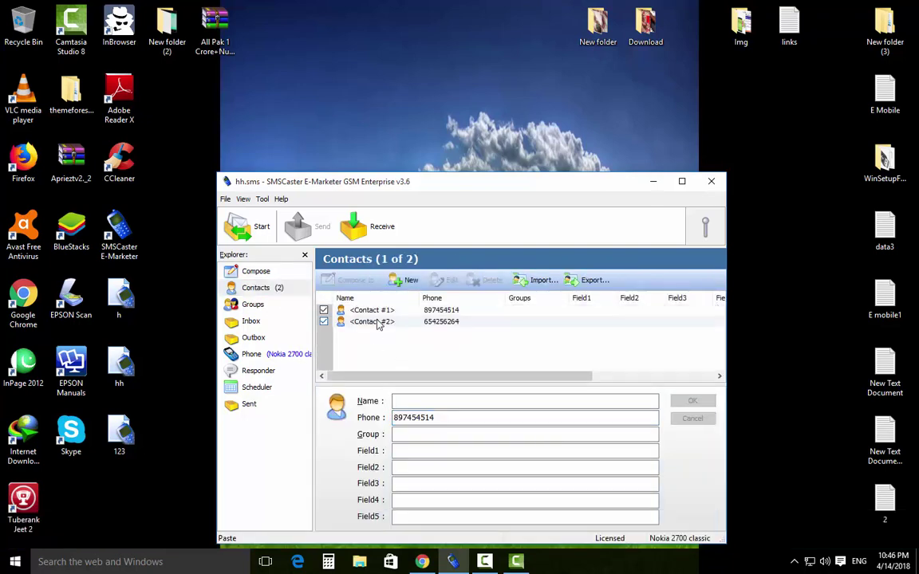
pyautogui.click(259, 481)
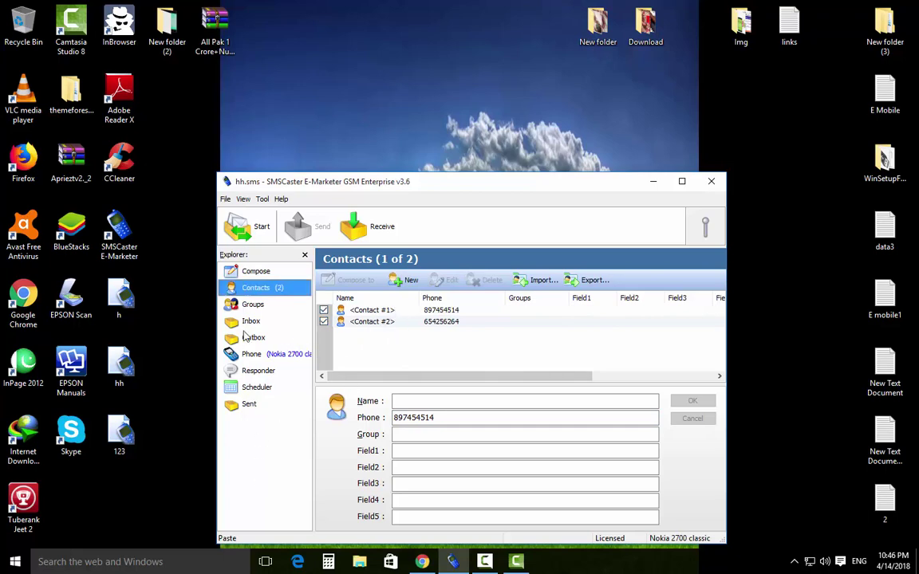
pyautogui.click(225, 200)
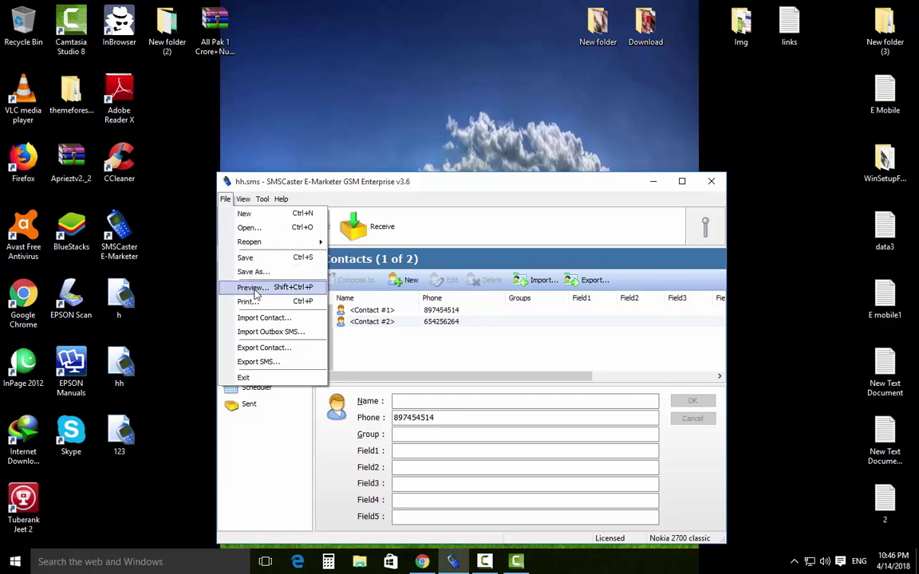
# Attempt a print preview of the contacts and acknowledge the choose-a-message-box warning.
pyautogui.click(244, 257)
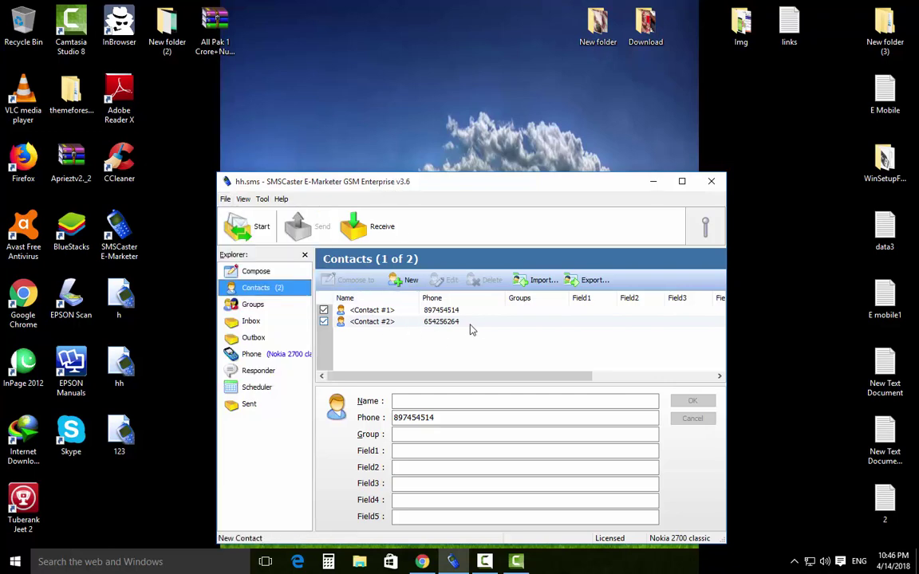
pyautogui.click(225, 199)
pyautogui.click(243, 291)
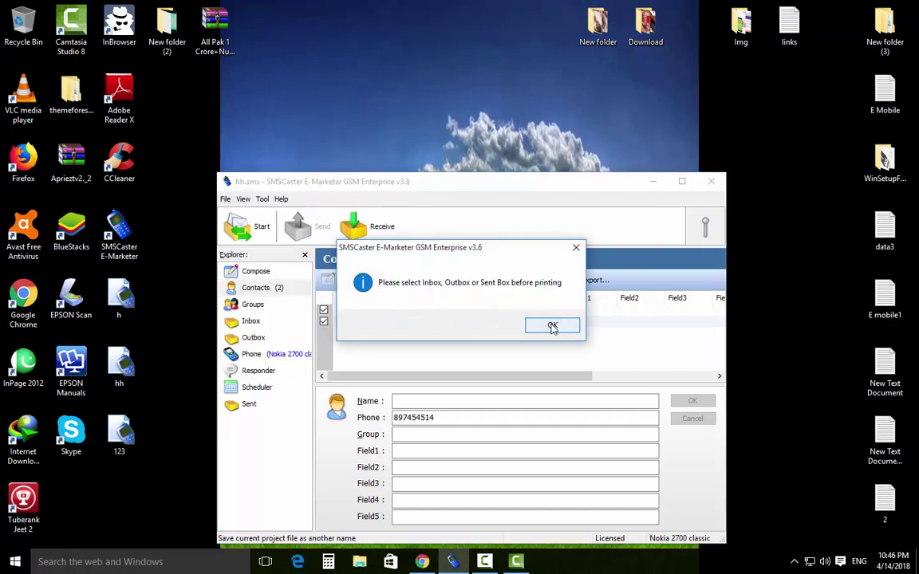
pyautogui.click(552, 327)
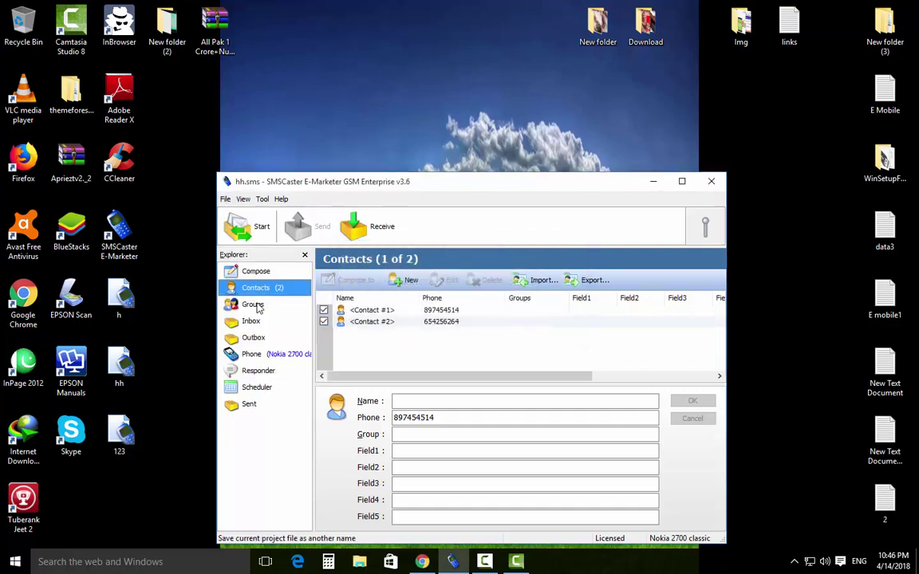
# Print-preview the empty Inbox, maximized and zoomed in.
pyautogui.click(254, 322)
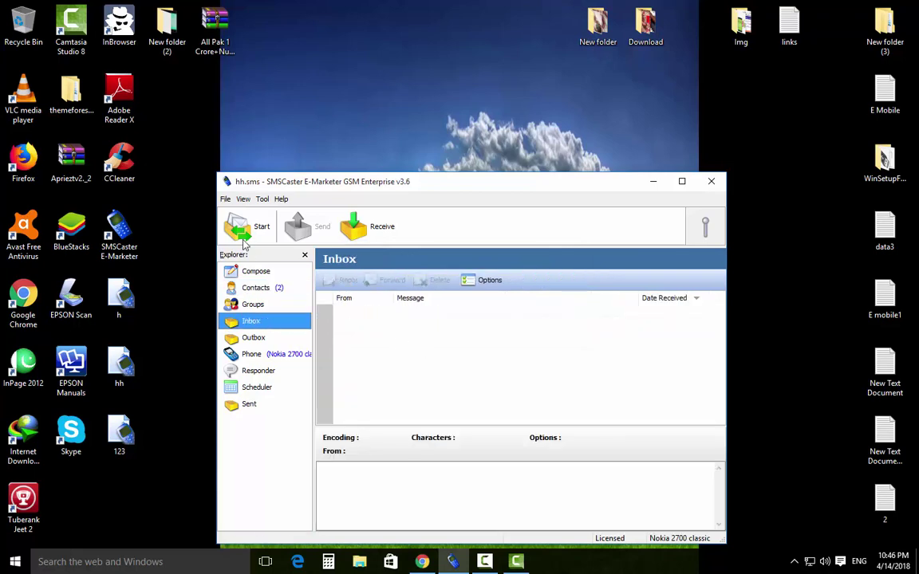
pyautogui.click(226, 199)
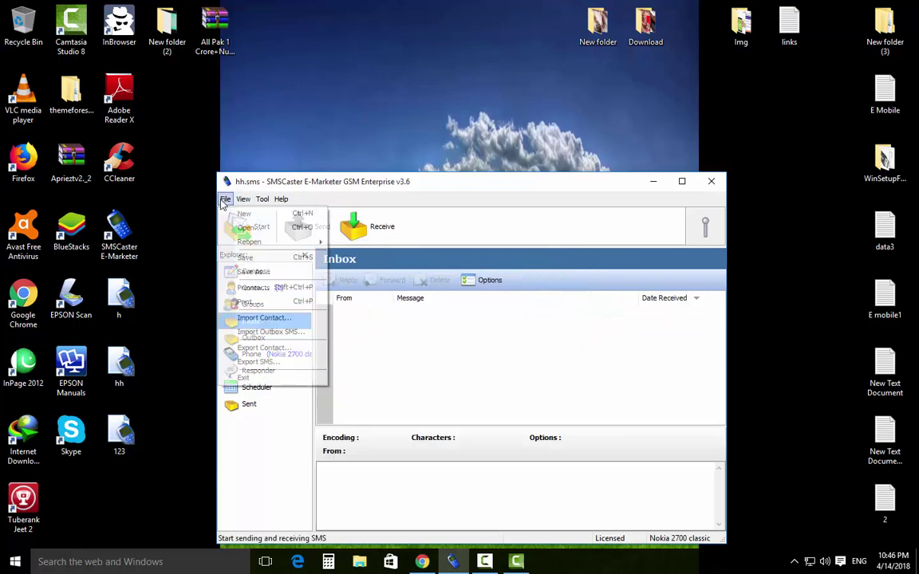
pyautogui.click(249, 287)
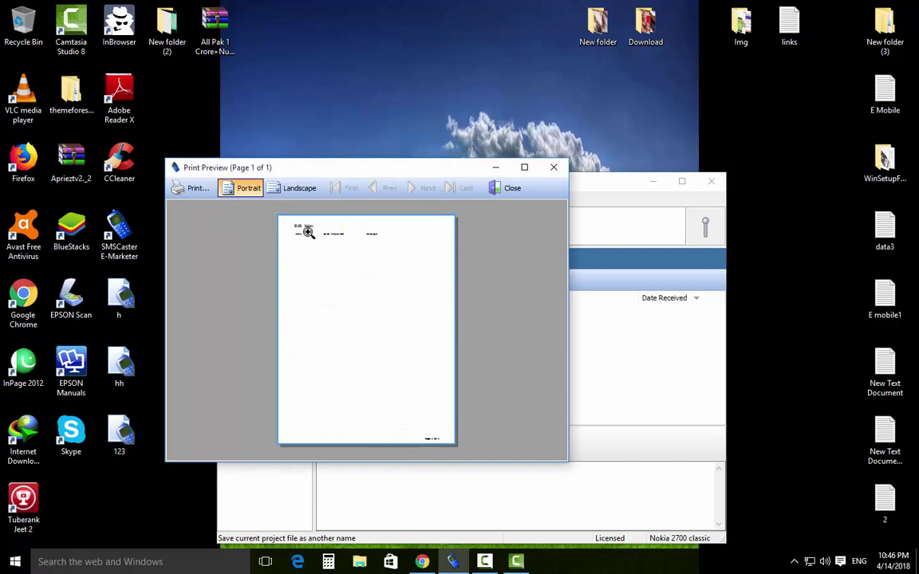
pyautogui.click(524, 168)
pyautogui.click(361, 191)
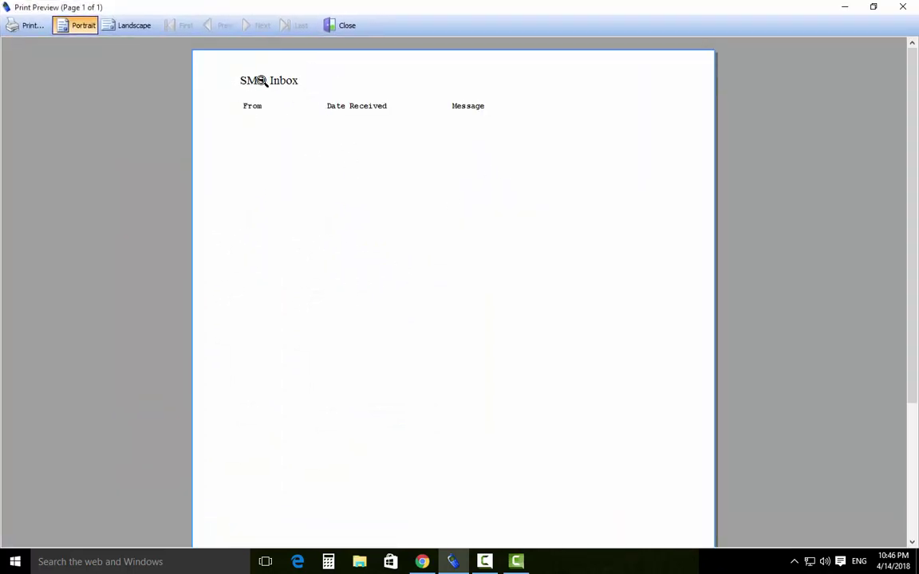
pyautogui.scroll(-1, 356, 305)
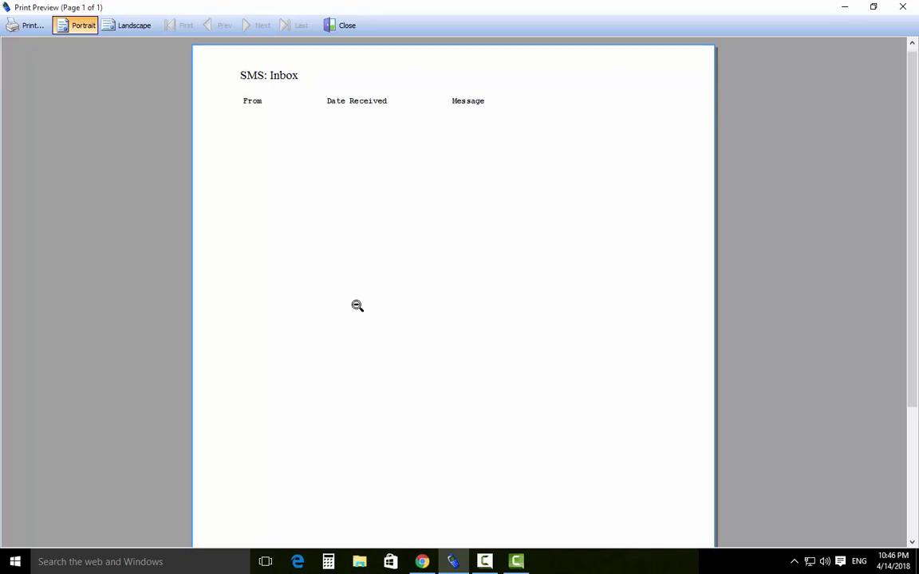
# Close the print preview and switch from the Outbox to the empty Sent folder.
pyautogui.click(844, 7)
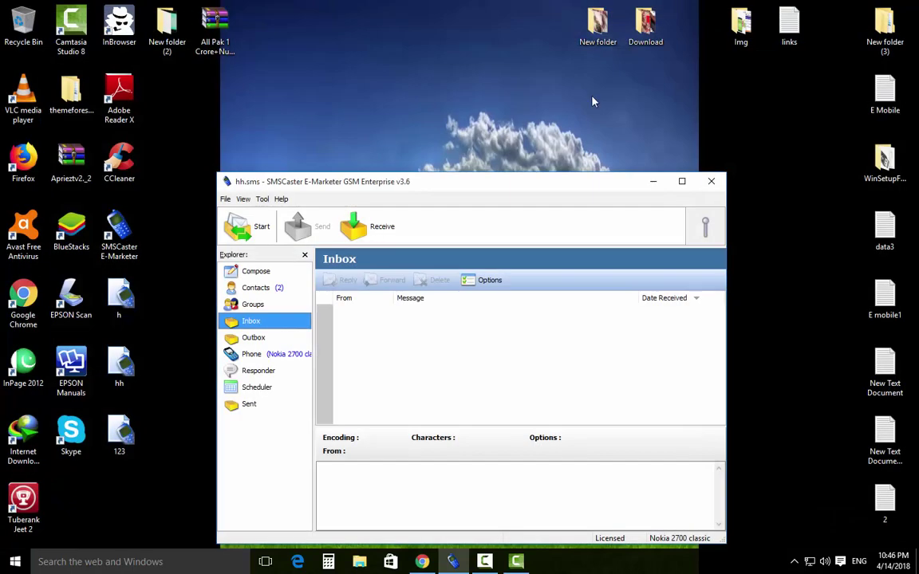
pyautogui.click(249, 340)
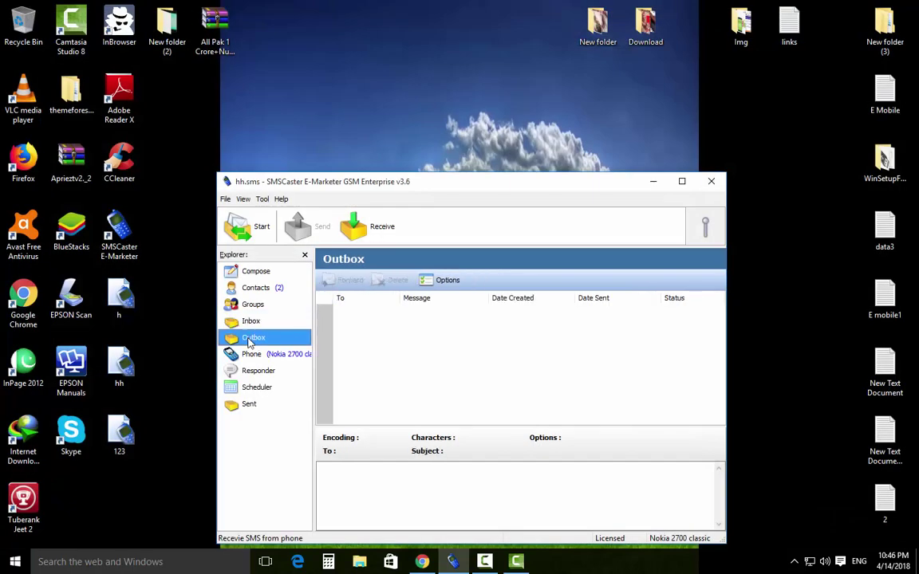
pyautogui.click(246, 406)
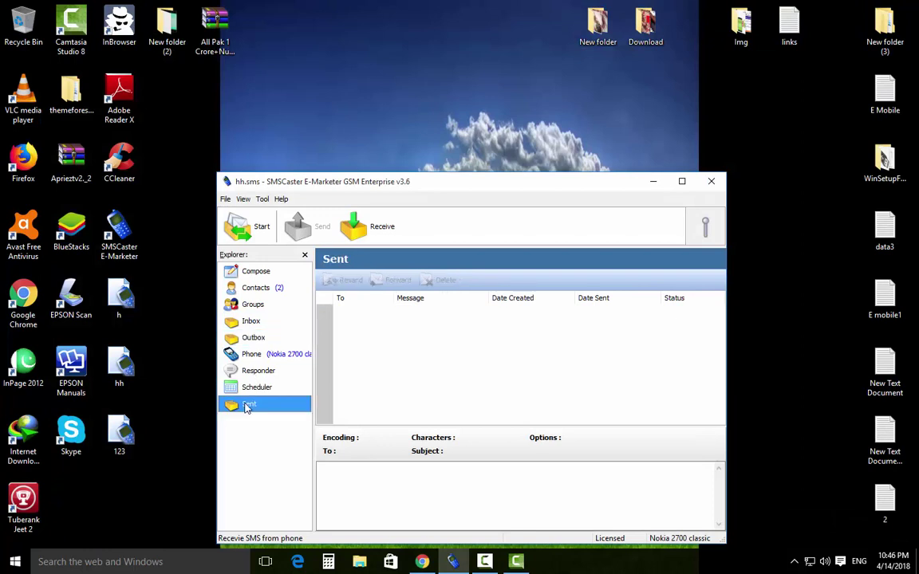
pyautogui.click(225, 200)
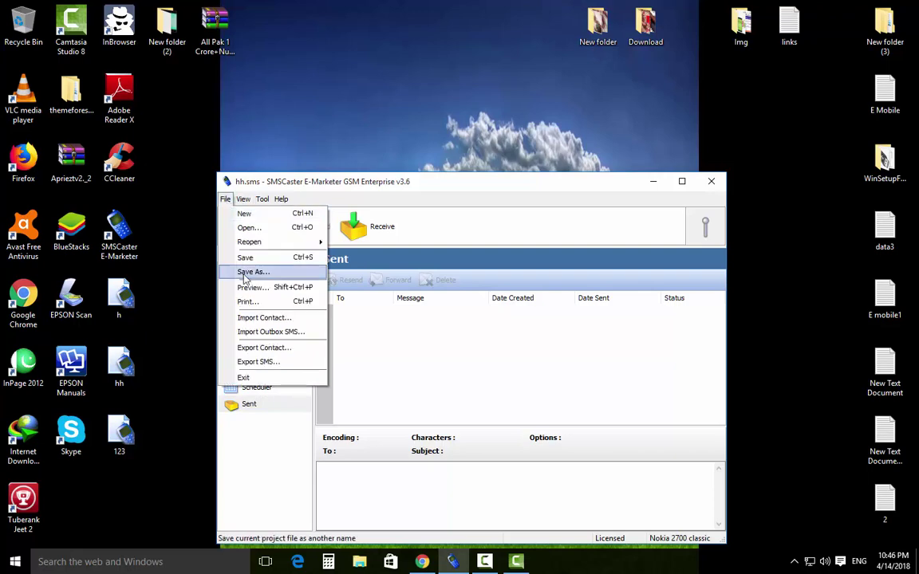
pyautogui.click(393, 360)
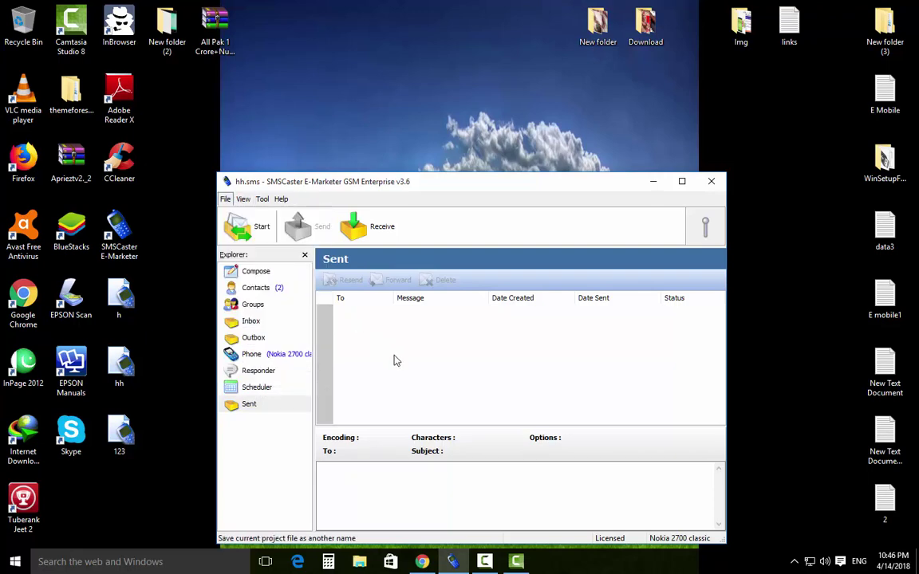
pyautogui.click(279, 456)
pyautogui.click(426, 368)
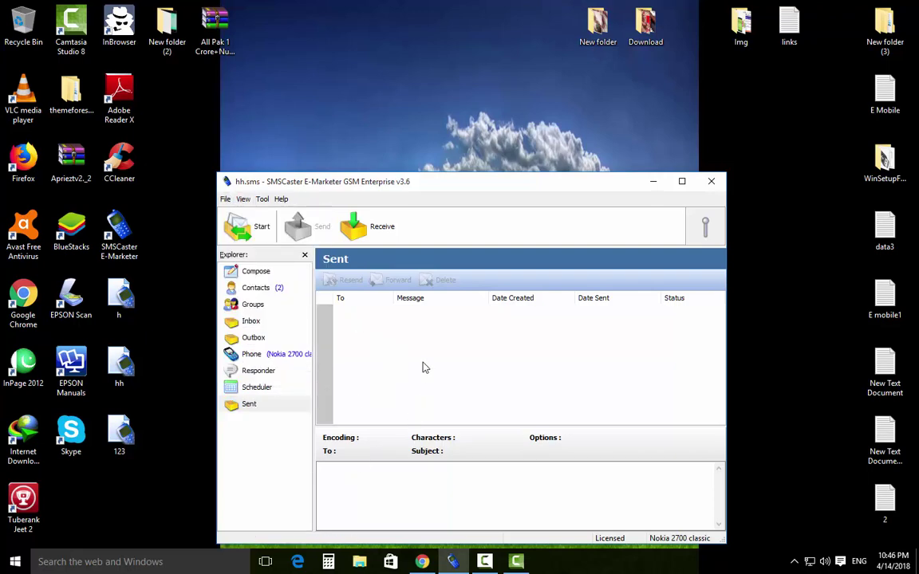
pyautogui.click(225, 199)
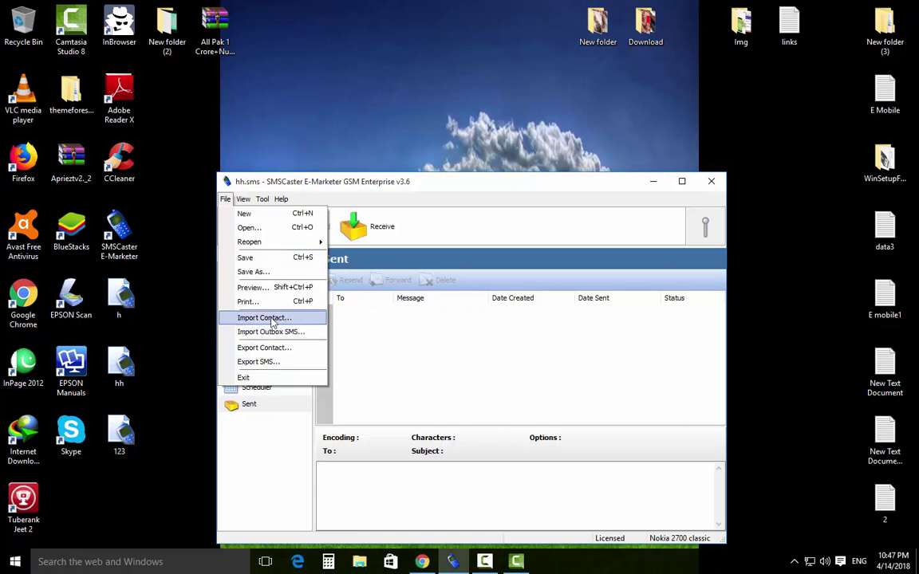
pyautogui.click(271, 318)
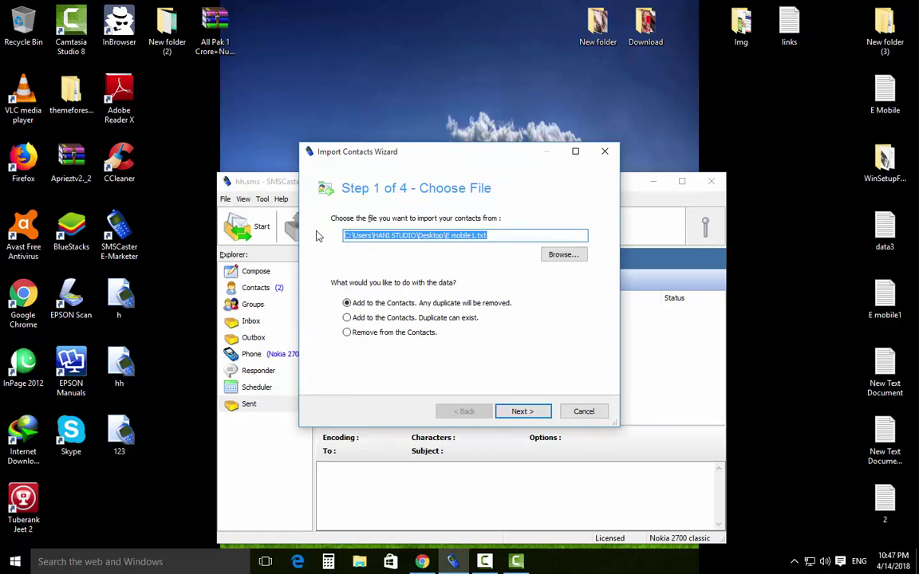
pyautogui.click(563, 255)
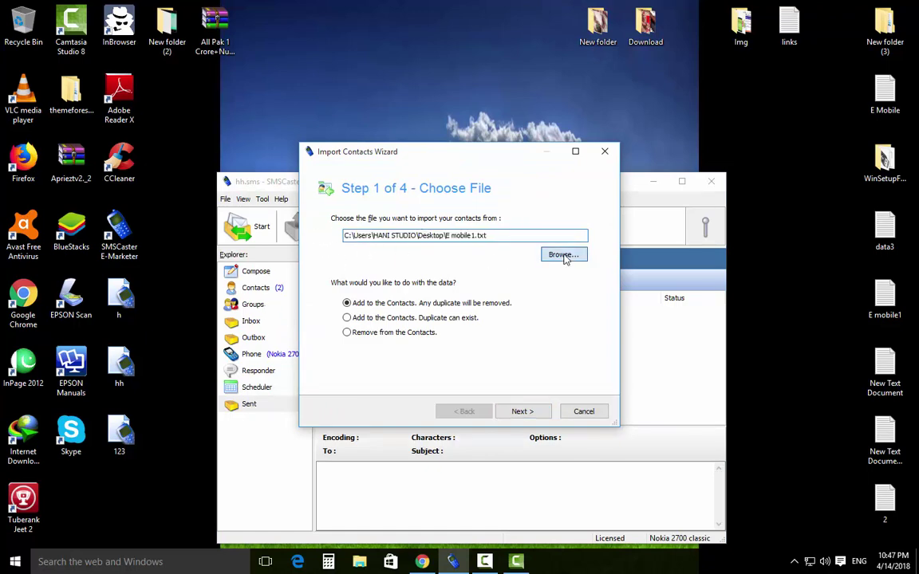
pyautogui.scroll(-1, 407, 276)
pyautogui.click(378, 261)
pyautogui.click(607, 337)
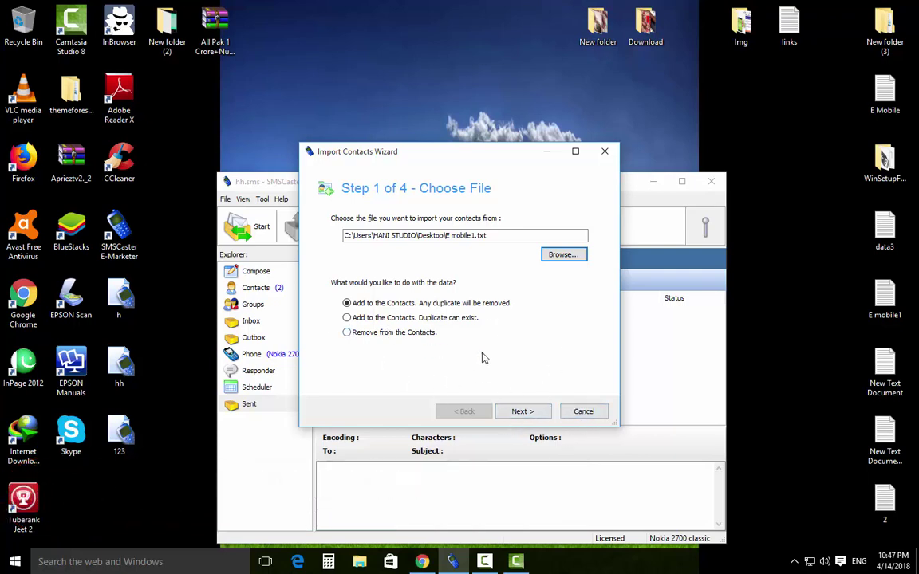
pyautogui.click(581, 411)
pyautogui.click(225, 200)
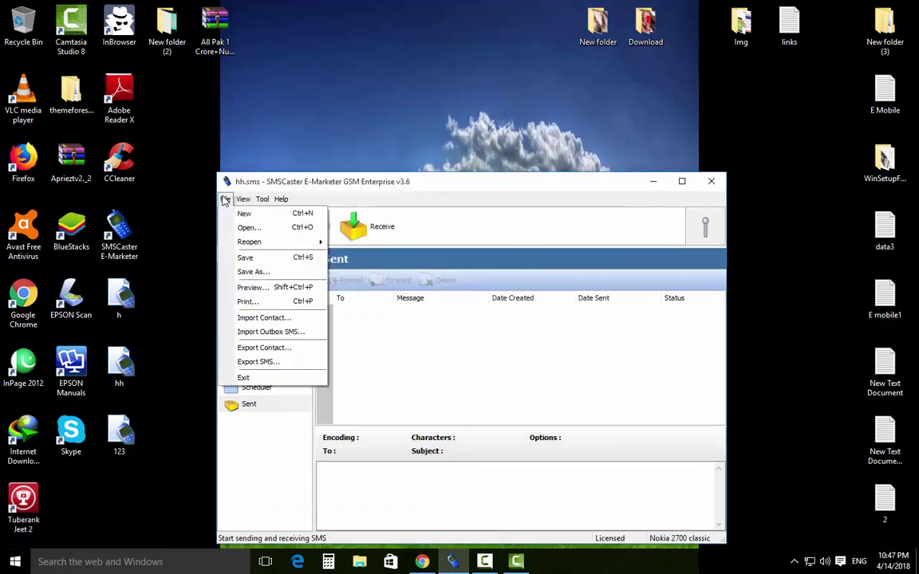
pyautogui.click(281, 333)
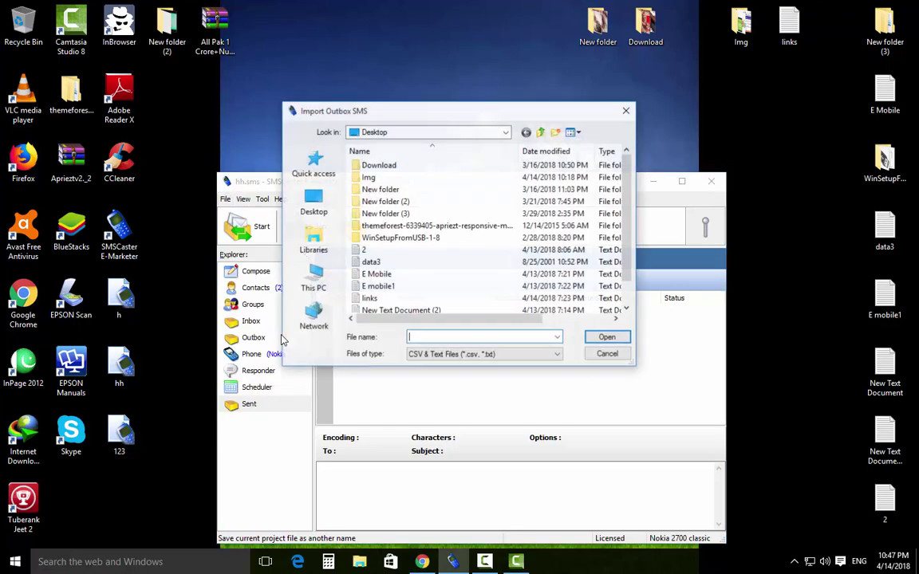
pyautogui.click(485, 356)
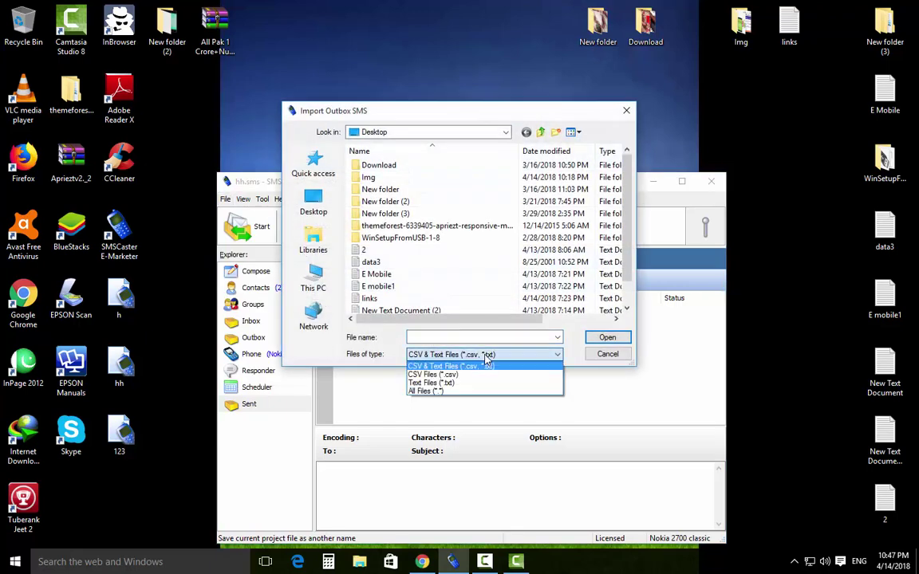
pyautogui.click(484, 361)
pyautogui.click(608, 354)
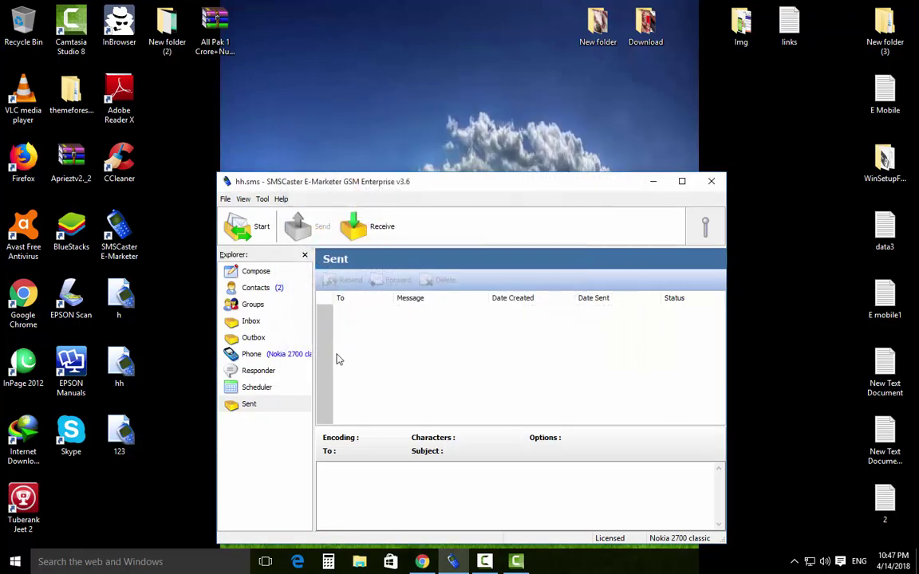
pyautogui.click(226, 199)
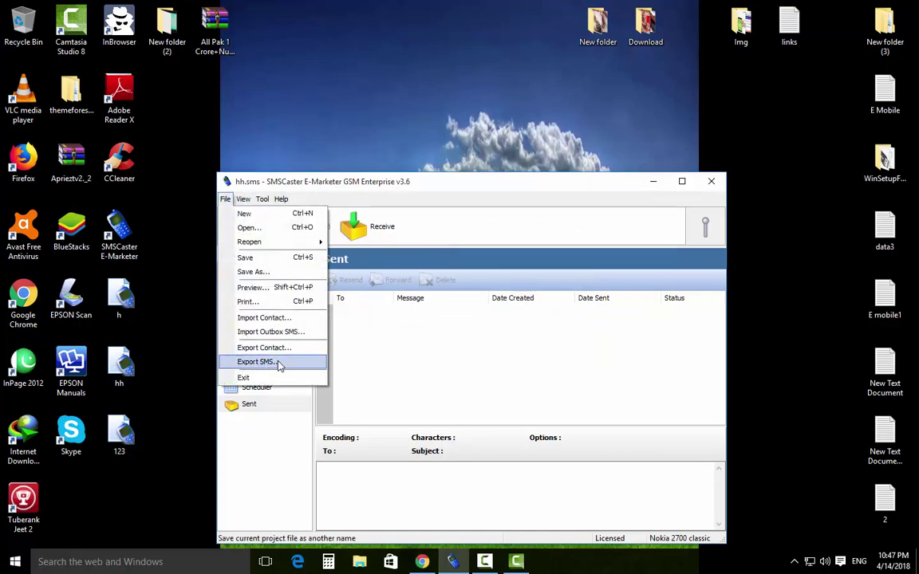
# Start the contact export wizard, keeping all fields selected.
pyautogui.click(281, 348)
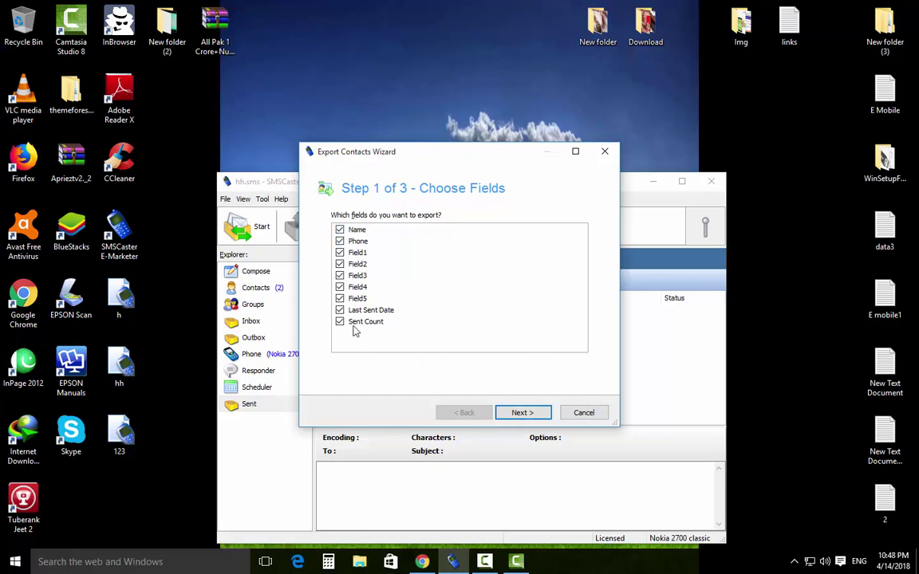
pyautogui.moveTo(407, 159); pyautogui.dragTo(439, 159)
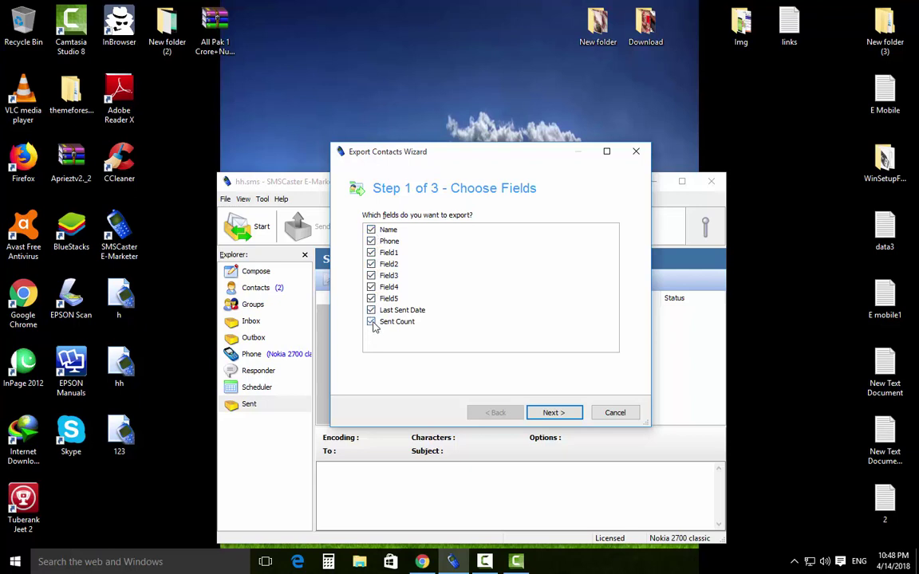
pyautogui.click(549, 413)
# Export both contacts to 25.csv on the Desktop and finish the wizard.
pyautogui.click(504, 230)
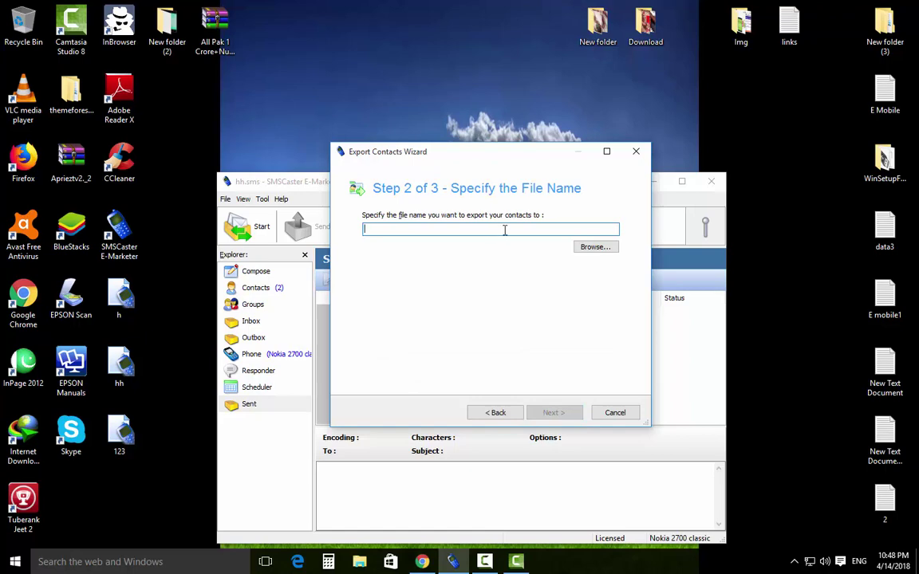
pyautogui.click(595, 246)
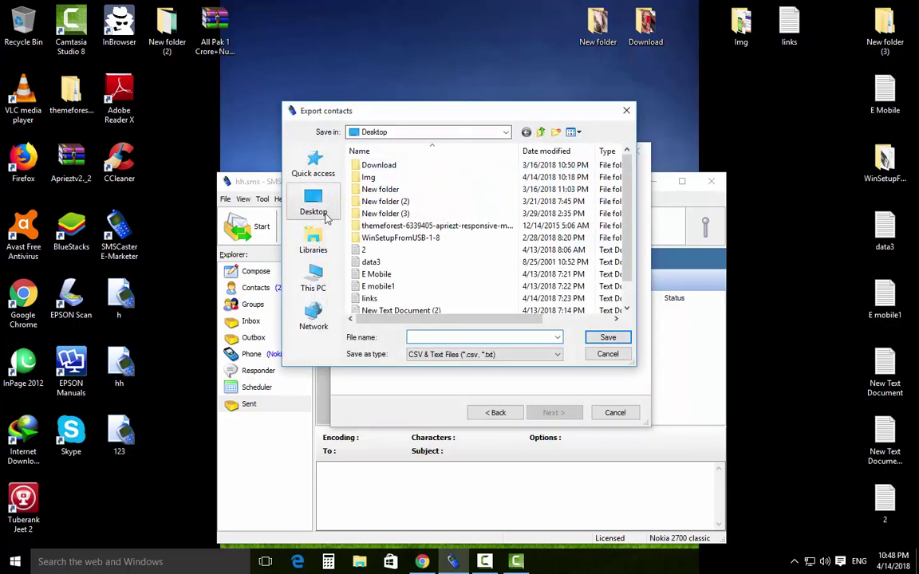
pyautogui.click(328, 207)
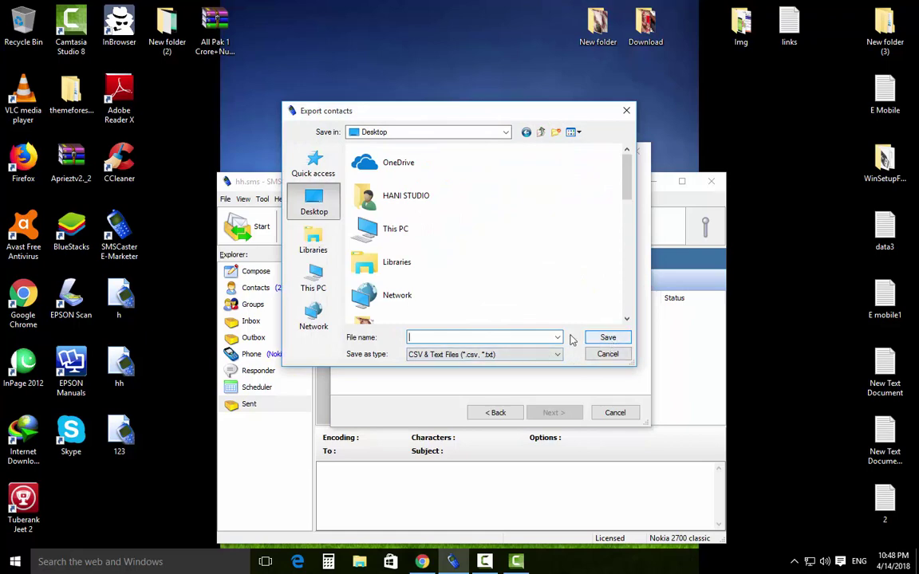
pyautogui.write('25')
pyautogui.click(606, 337)
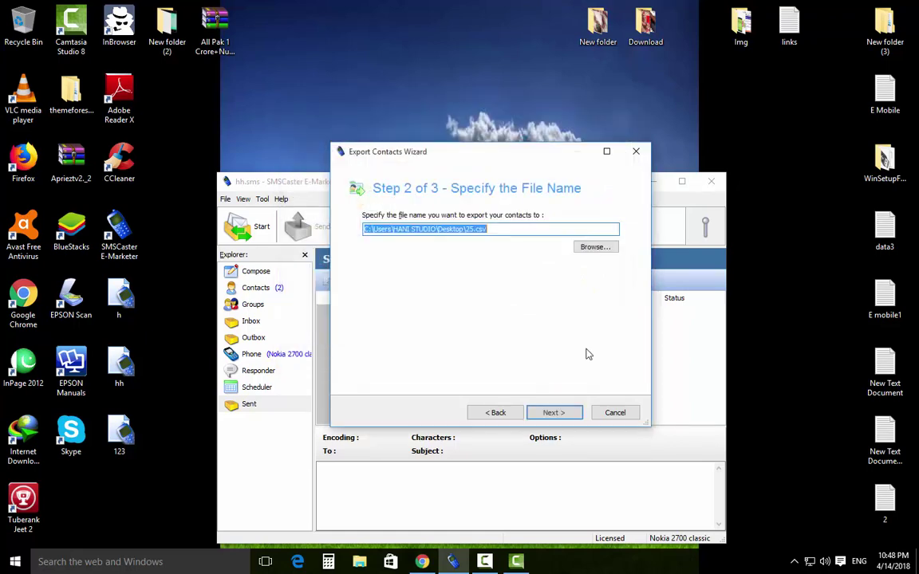
pyautogui.click(558, 414)
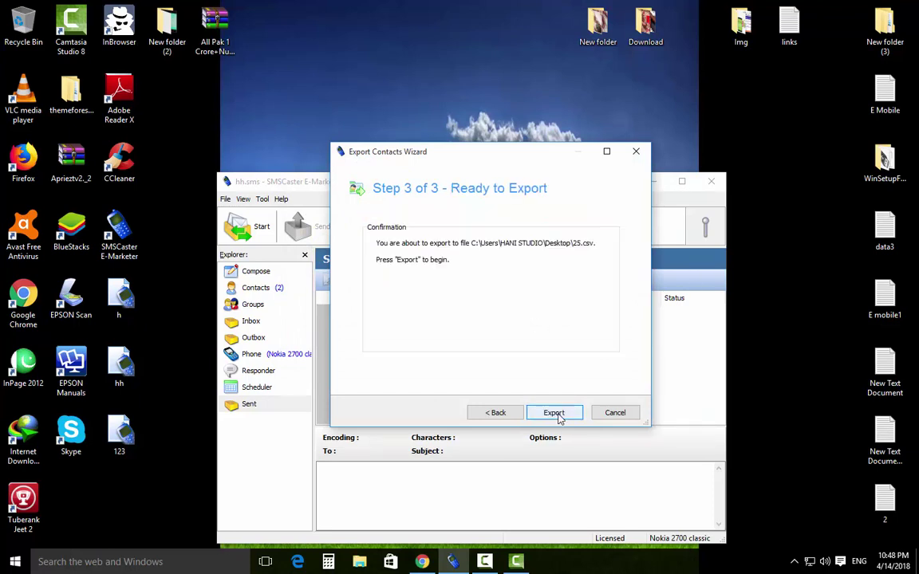
pyautogui.click(559, 414)
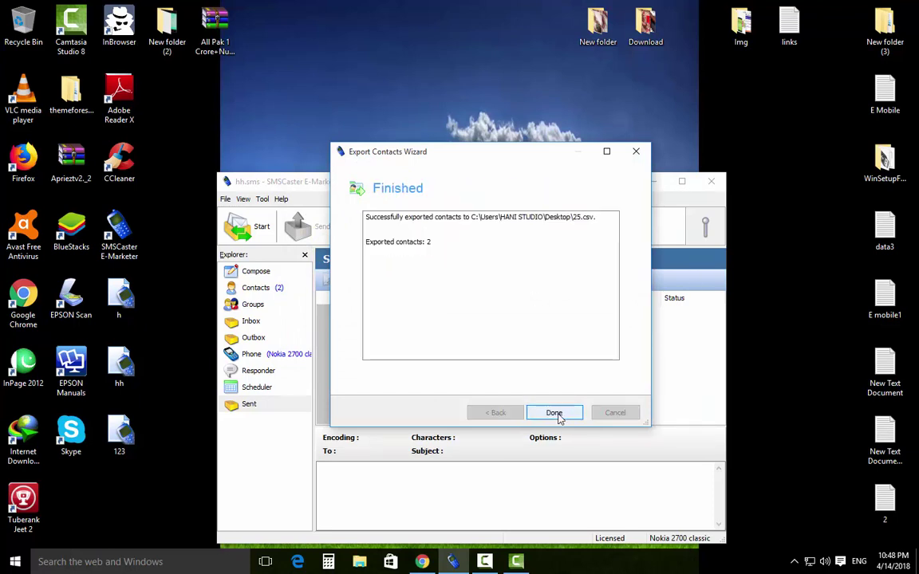
pyautogui.click(556, 413)
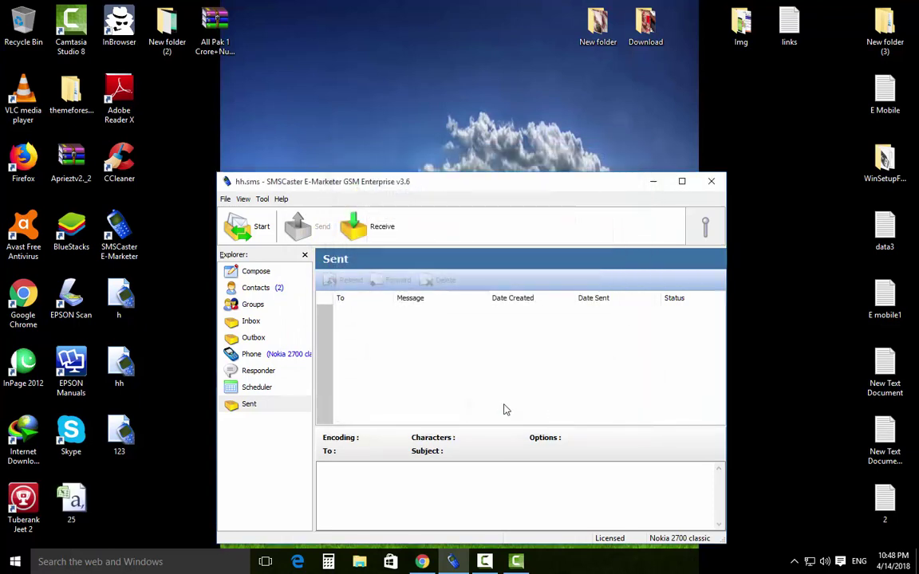
# Open 25.csv in Excel, autofit column A, review both contact rows, and close without saving.
pyautogui.click(78, 504)
pyautogui.doubleClick(79, 502)
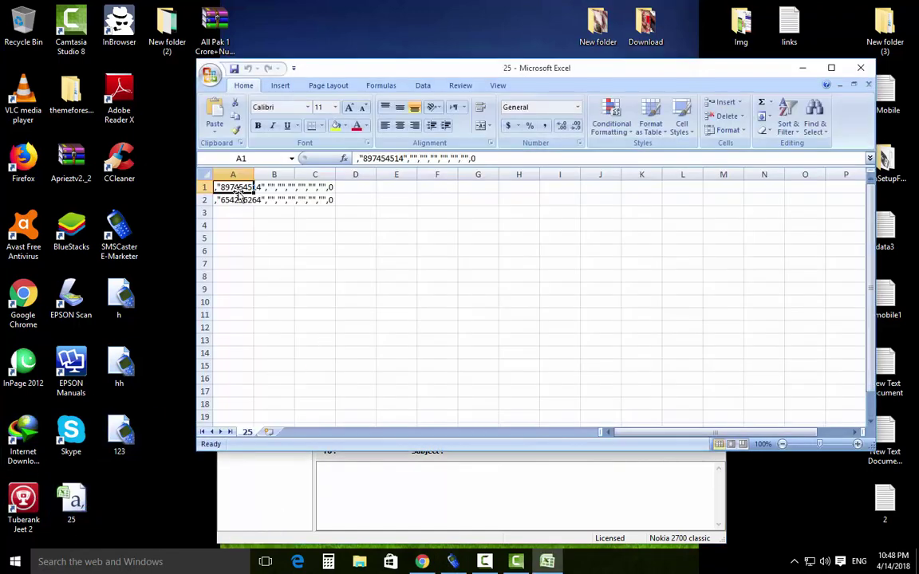
pyautogui.doubleClick(254, 174)
pyautogui.click(258, 219)
pyautogui.click(231, 185)
pyautogui.moveTo(231, 184); pyautogui.dragTo(260, 201)
pyautogui.click(260, 201)
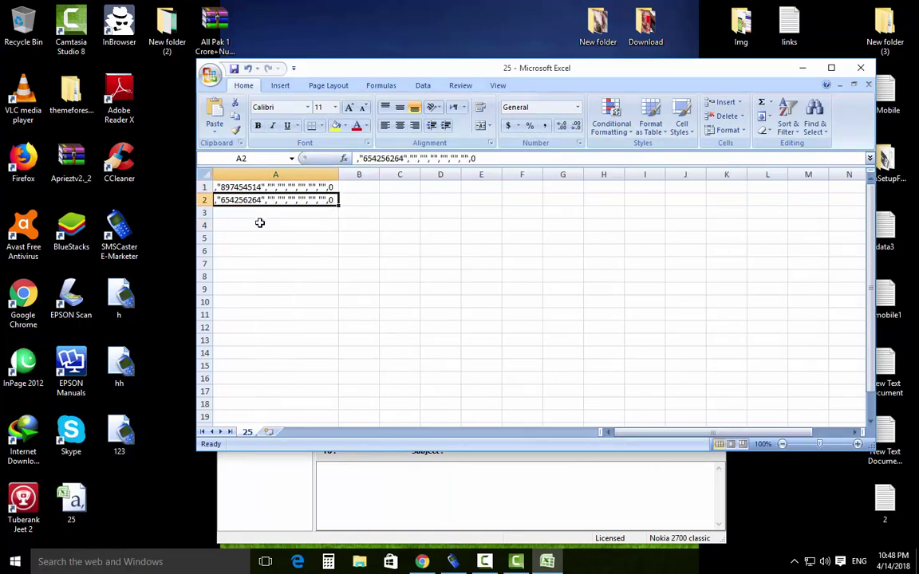
pyautogui.click(233, 185)
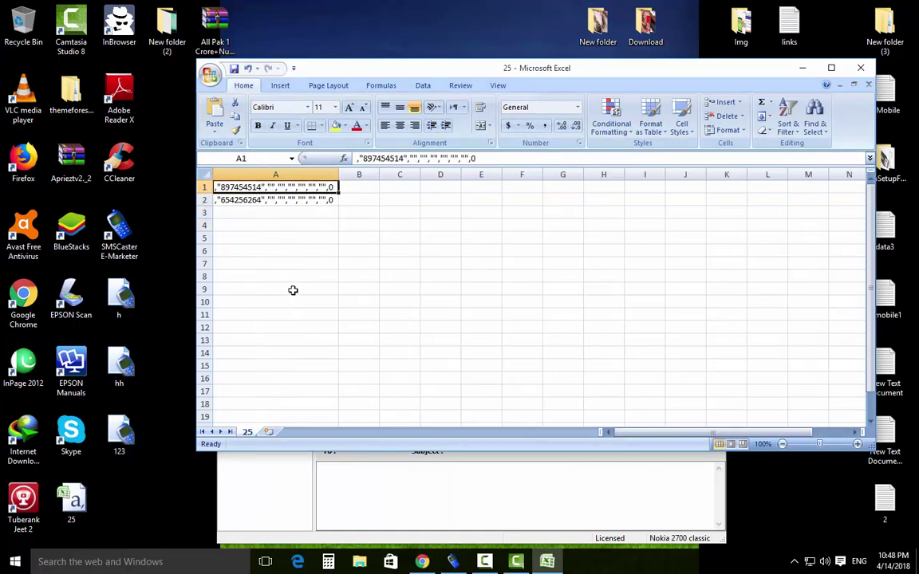
pyautogui.click(860, 68)
pyautogui.click(461, 314)
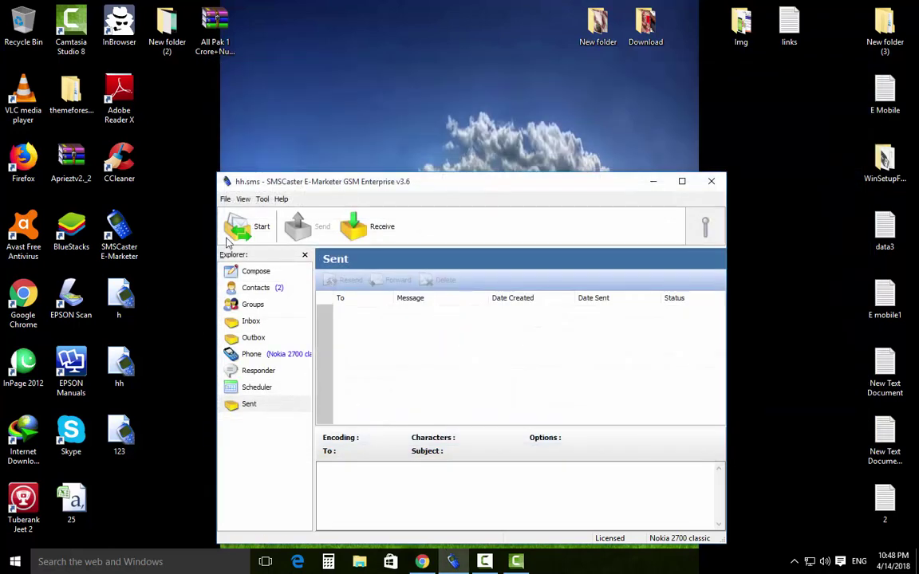
pyautogui.click(226, 199)
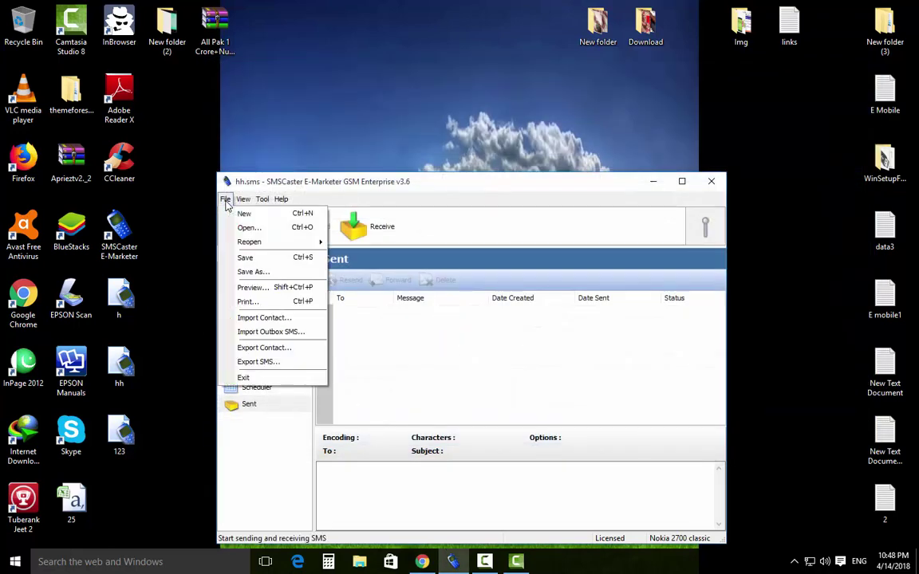
pyautogui.click(257, 361)
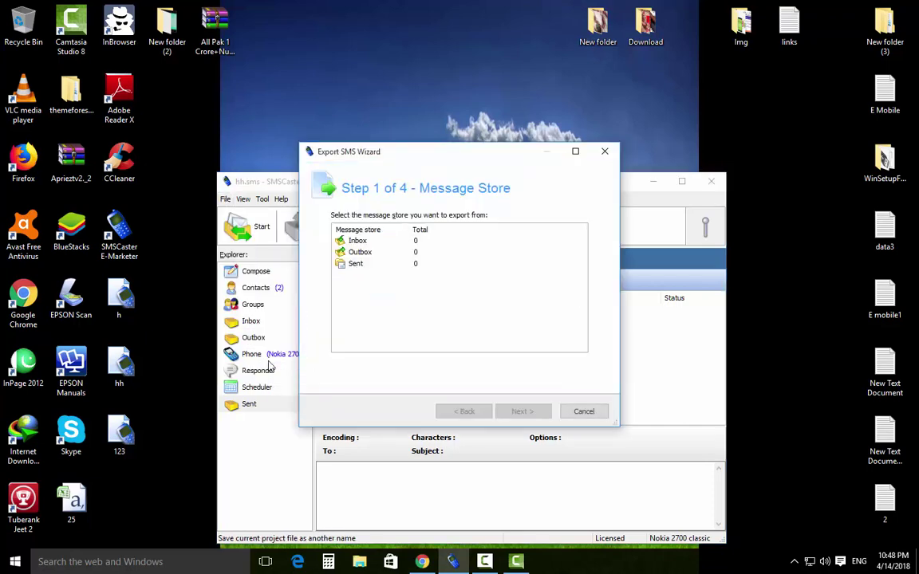
pyautogui.click(359, 242)
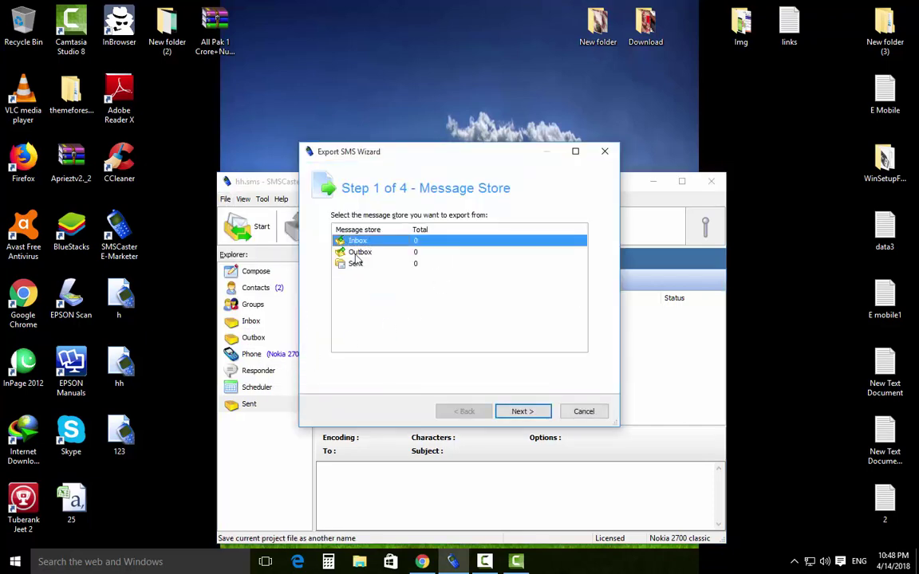
pyautogui.click(362, 253)
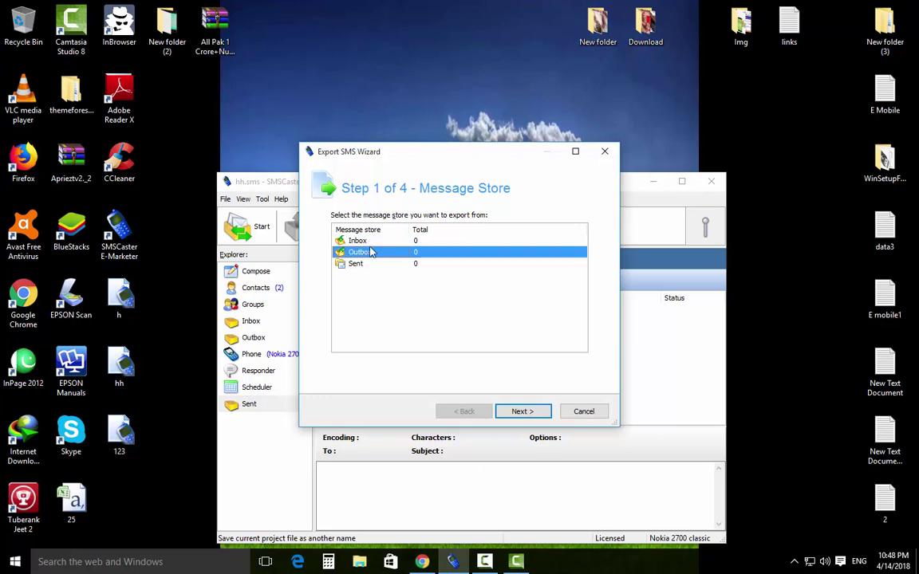
pyautogui.click(353, 264)
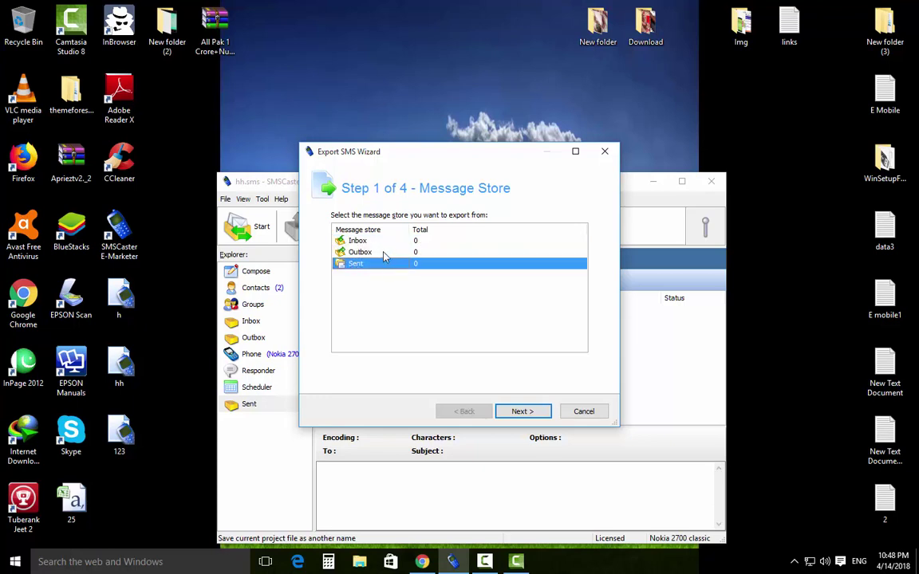
pyautogui.click(367, 243)
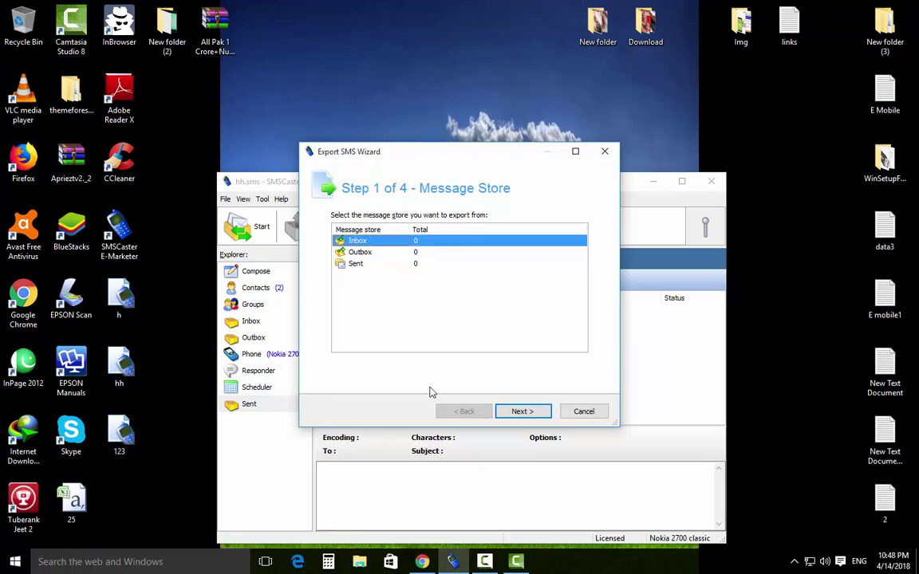
pyautogui.click(522, 411)
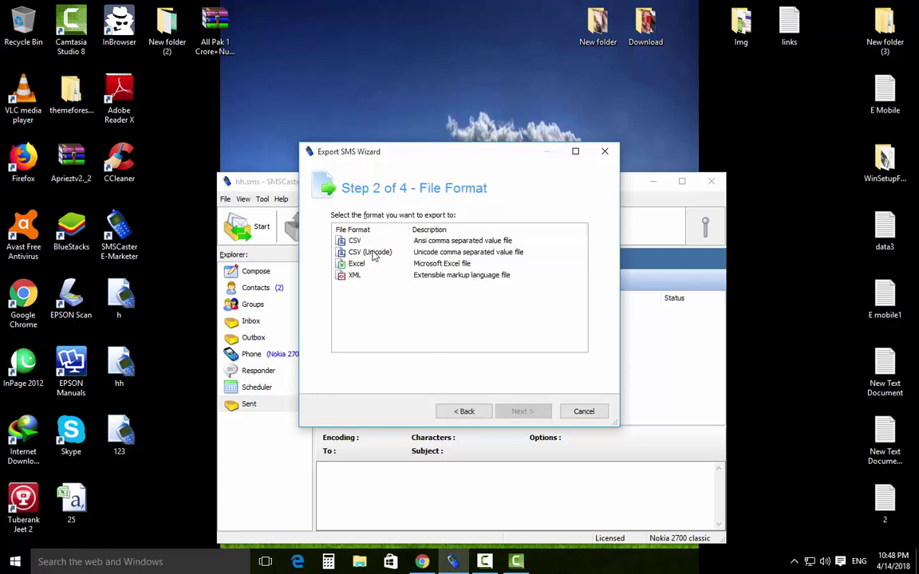
pyautogui.click(357, 241)
pyautogui.click(356, 252)
pyautogui.click(360, 264)
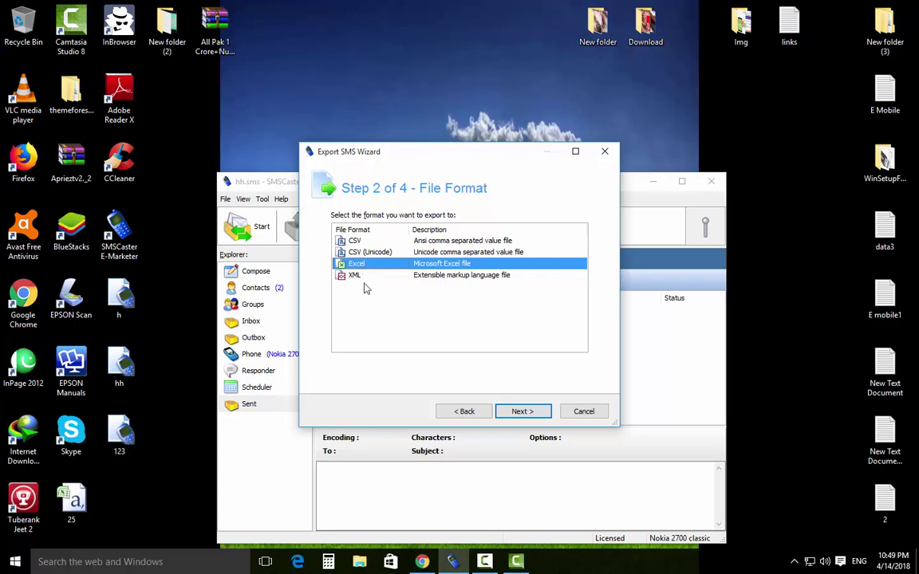
pyautogui.click(369, 276)
pyautogui.click(418, 241)
pyautogui.click(522, 412)
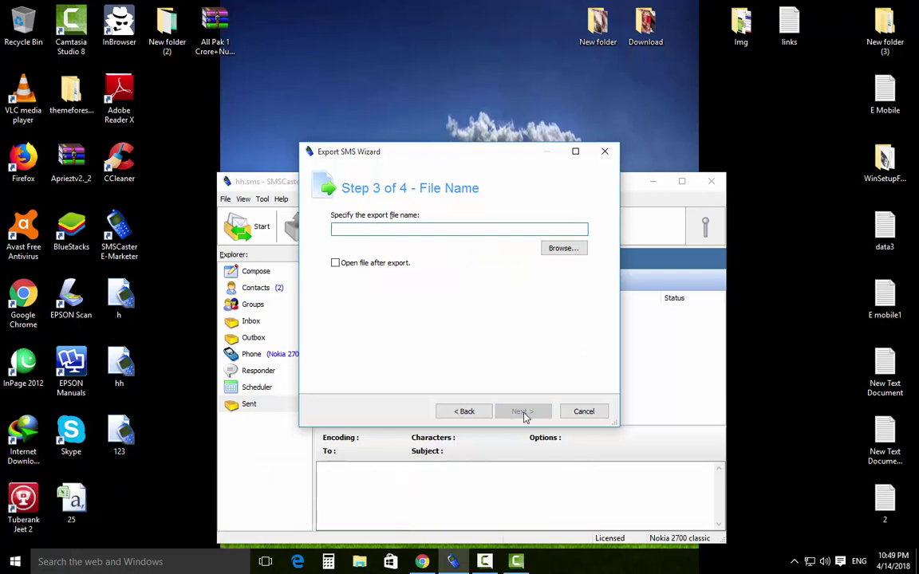
pyautogui.write('425')
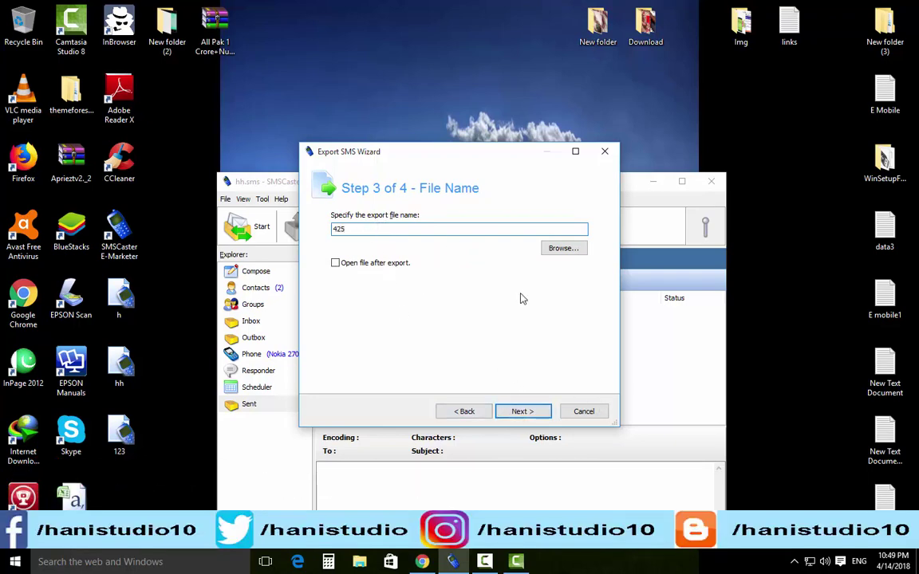
pyautogui.click(584, 411)
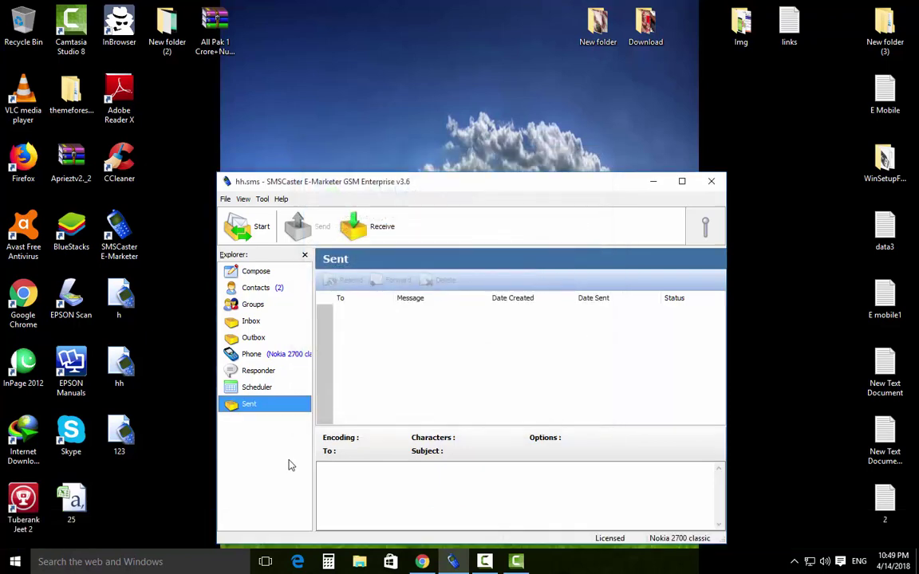
pyautogui.click(226, 200)
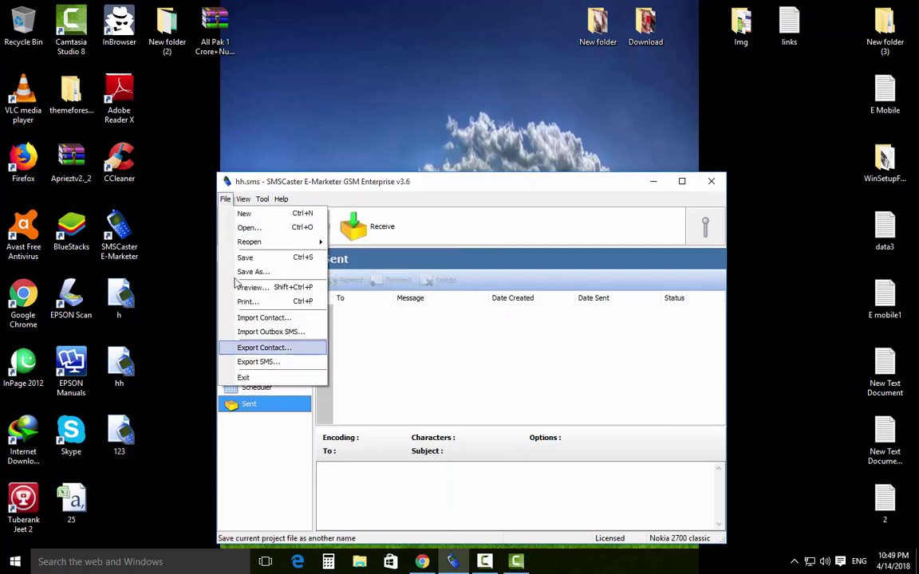
pyautogui.click(267, 505)
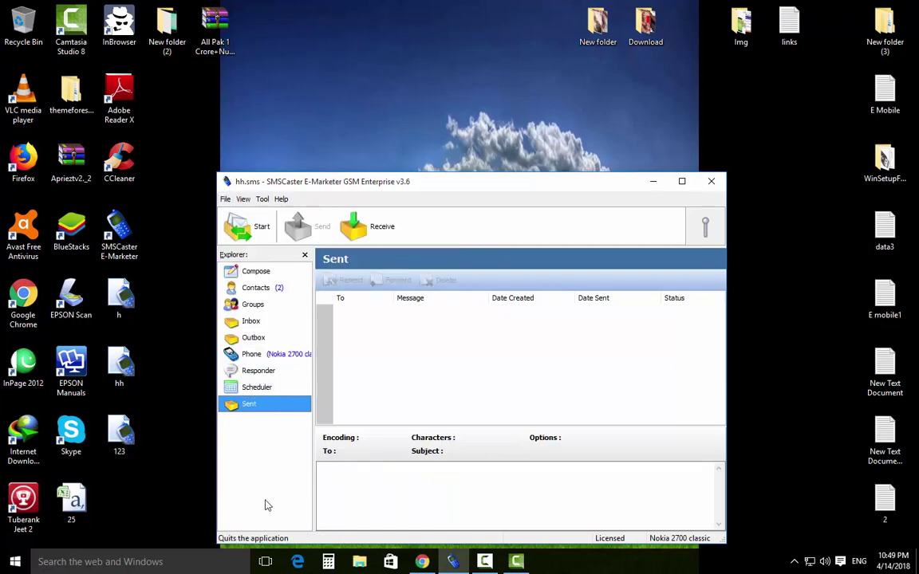